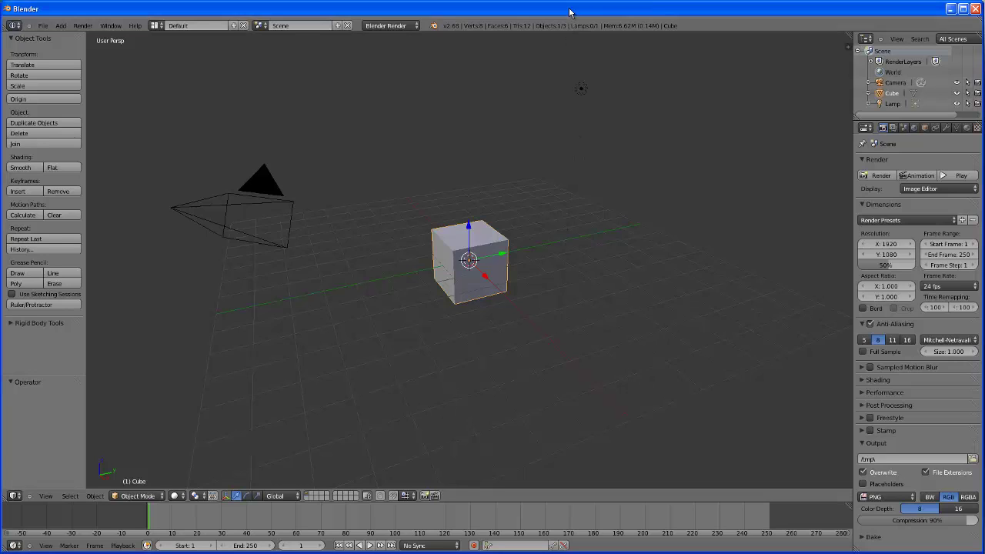
Step: Replace the default cube with a mesh cylinder
key(x)
click(539, 193)
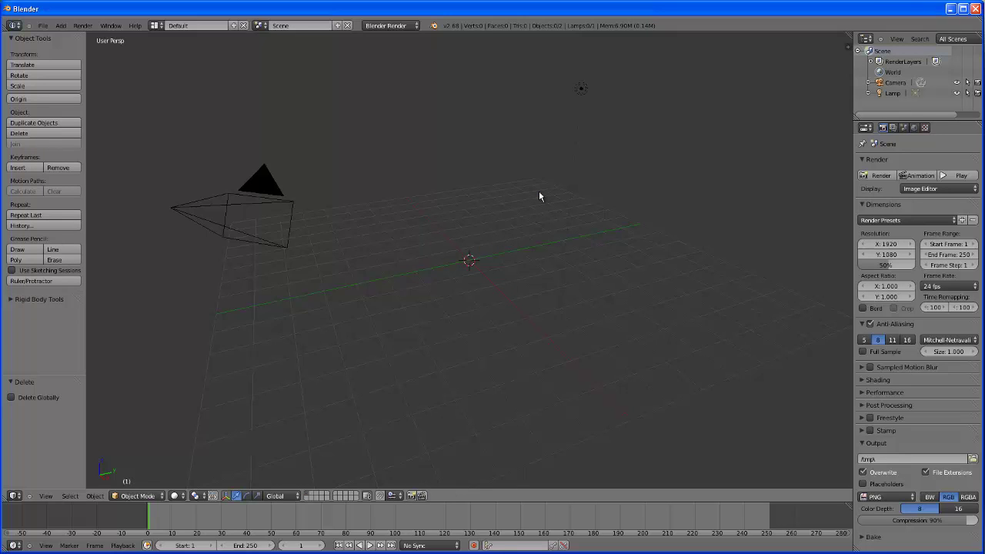
click(61, 26)
mouse_move(63, 39)
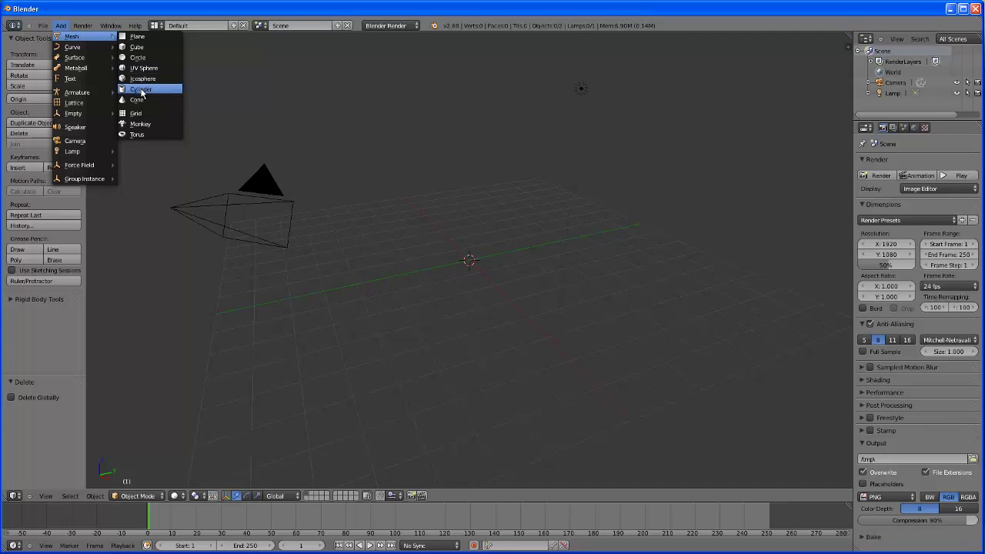
click(142, 91)
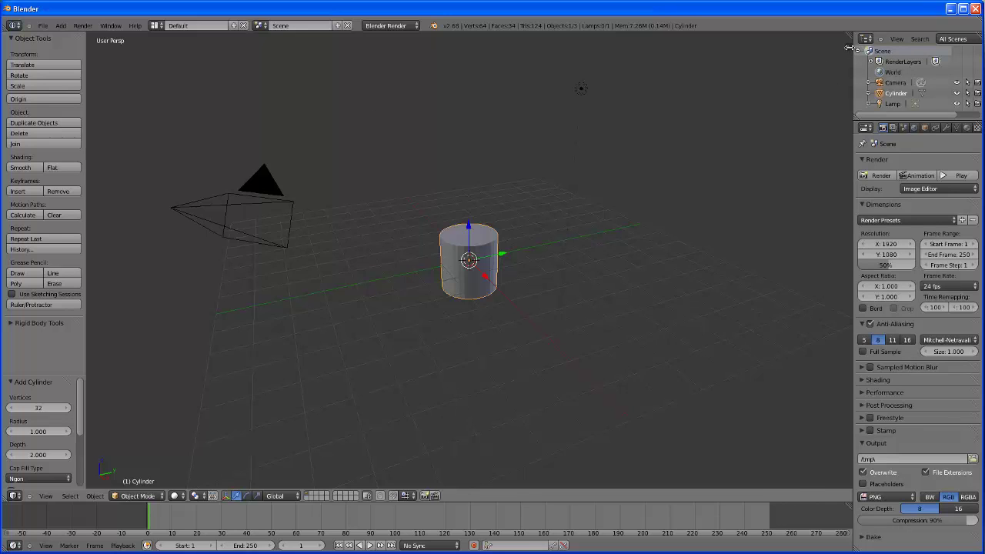
Step: Show the cylinder's transform properties and lay it on its side by setting its Y rotation to 90°
click(849, 48)
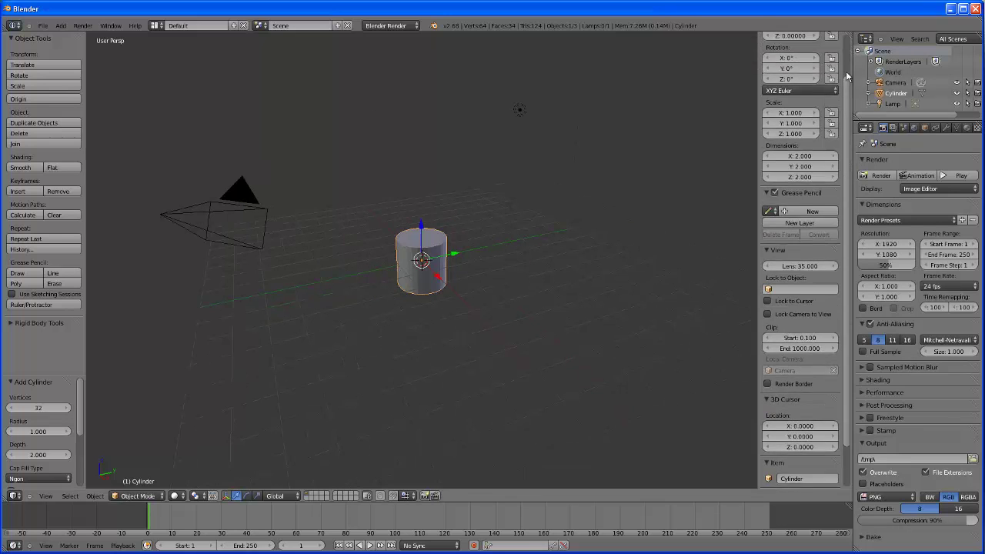
scroll(847, 77, up, 3)
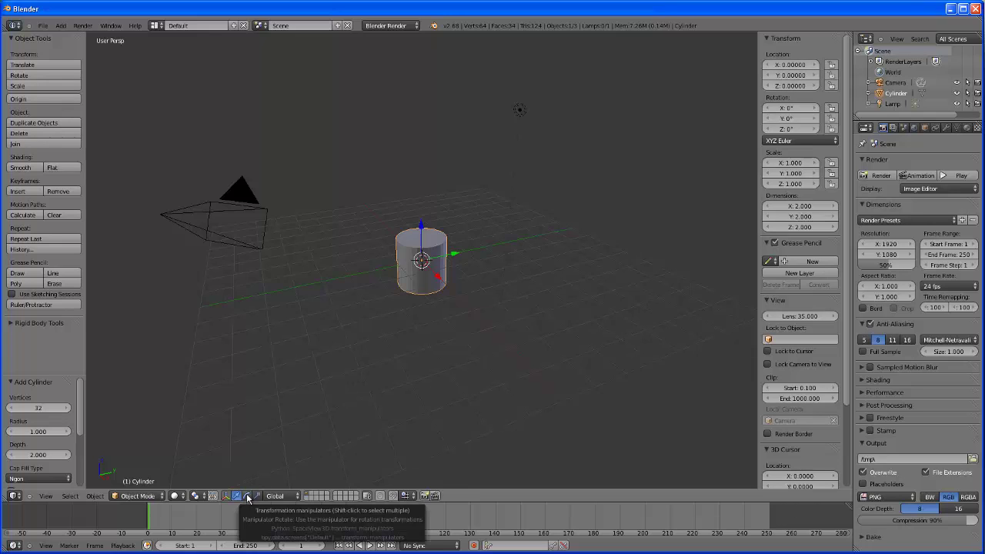
click(247, 496)
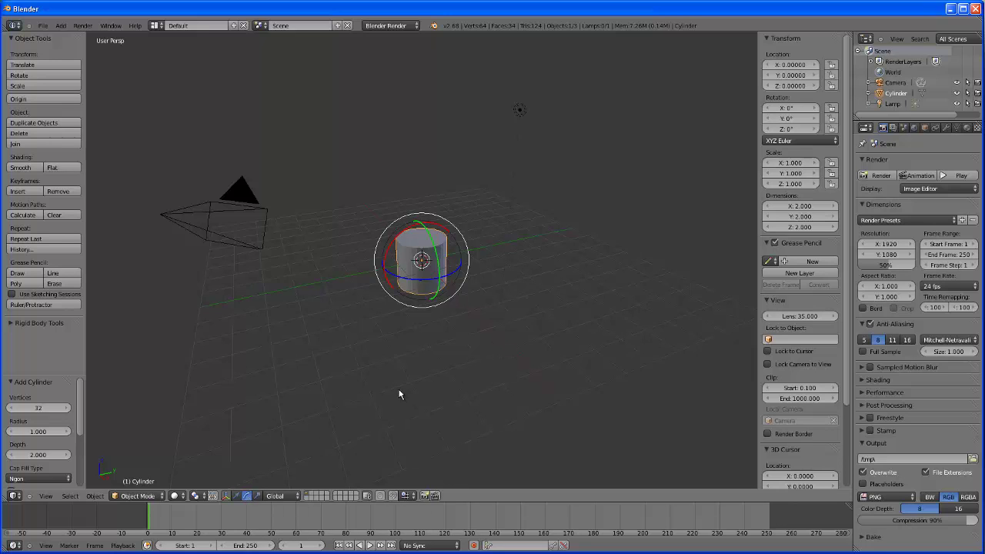
middle_drag(392, 383, 452, 394)
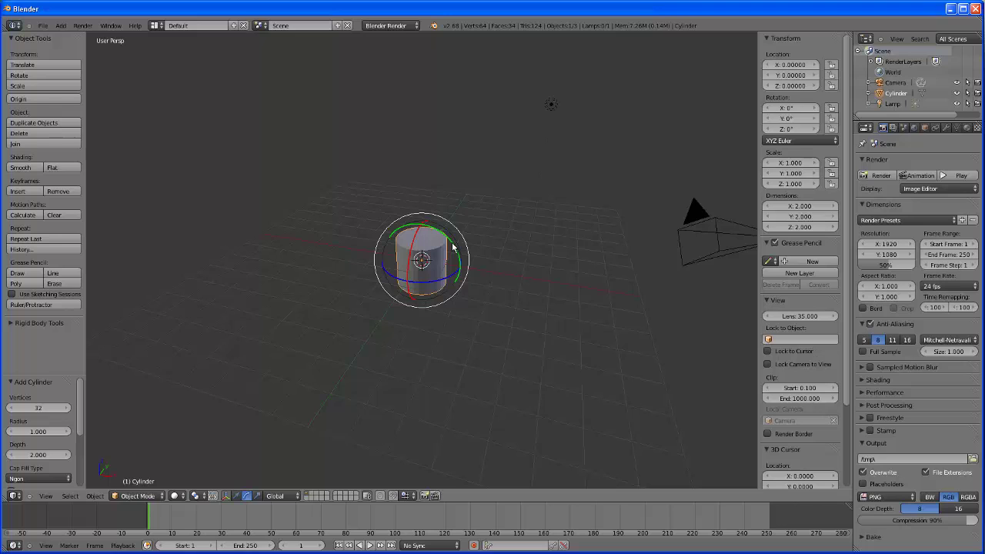
drag(453, 246, 454, 296)
click(797, 117)
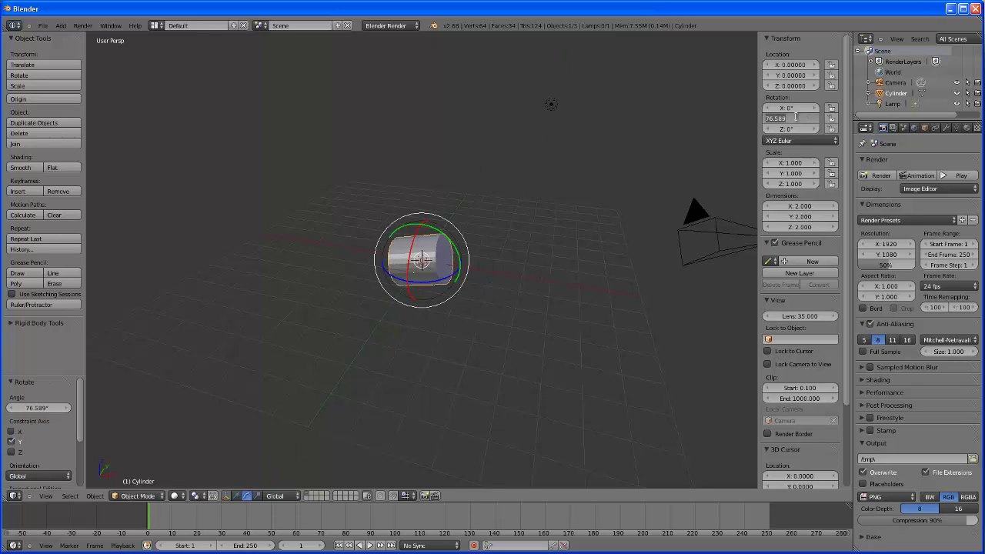
text(90)
key(Return)
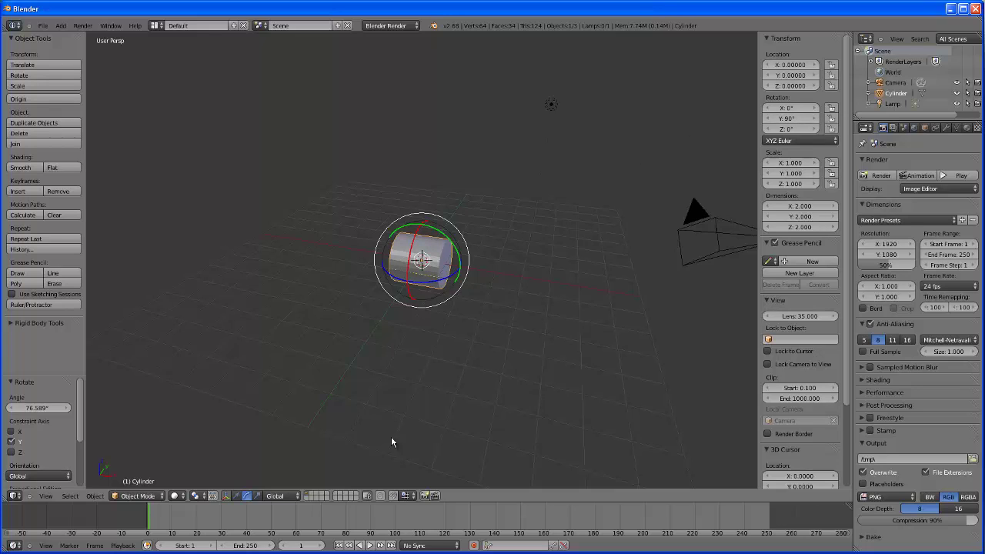
Step: Enter Edit Mode on the cylinder with the translate manipulator active and deselect all of its geometry
click(237, 497)
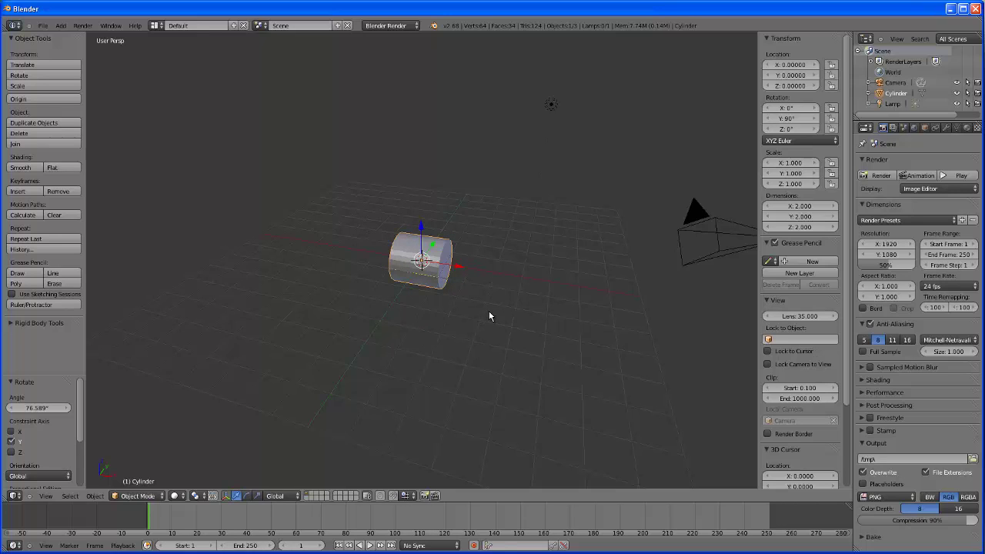
middle_drag(545, 345, 422, 342)
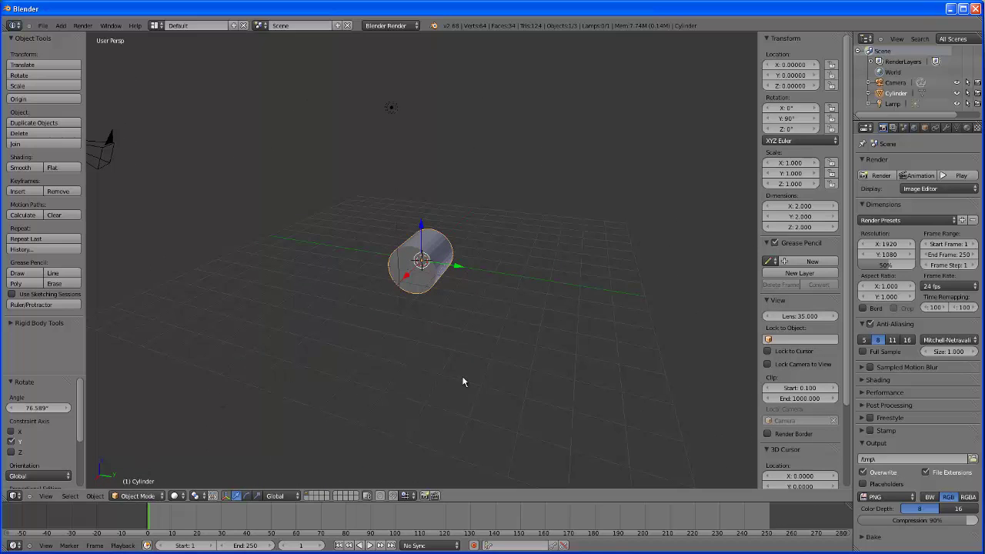
click(141, 496)
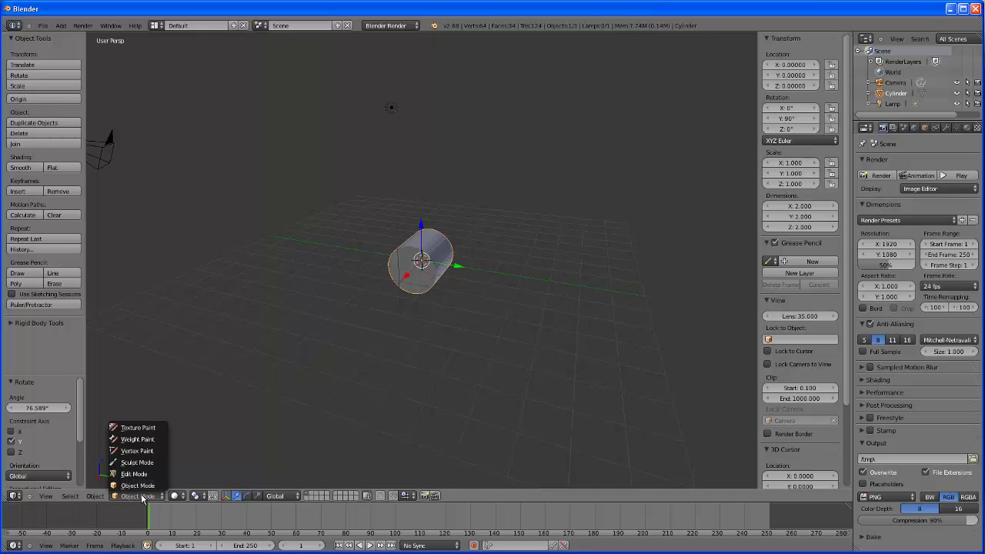
click(134, 473)
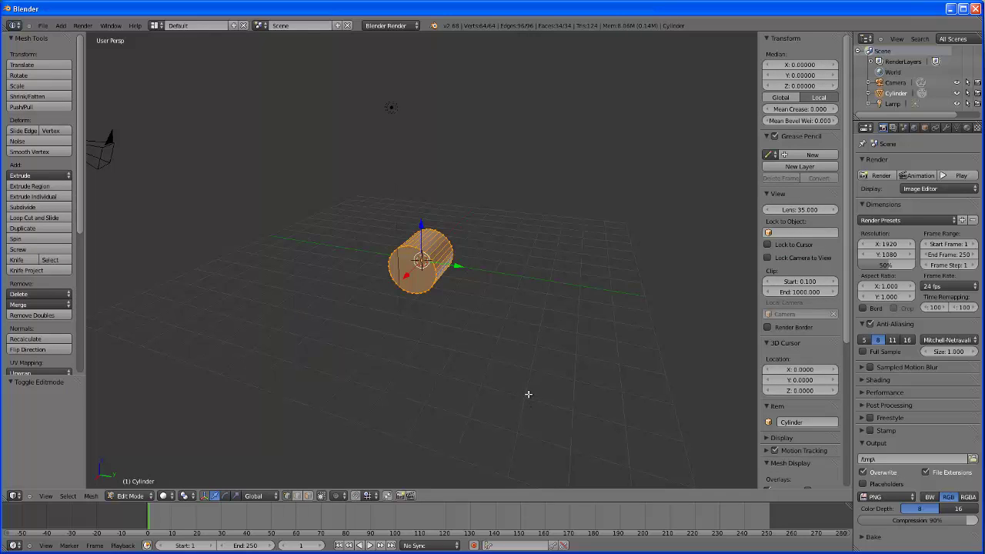
key(a)
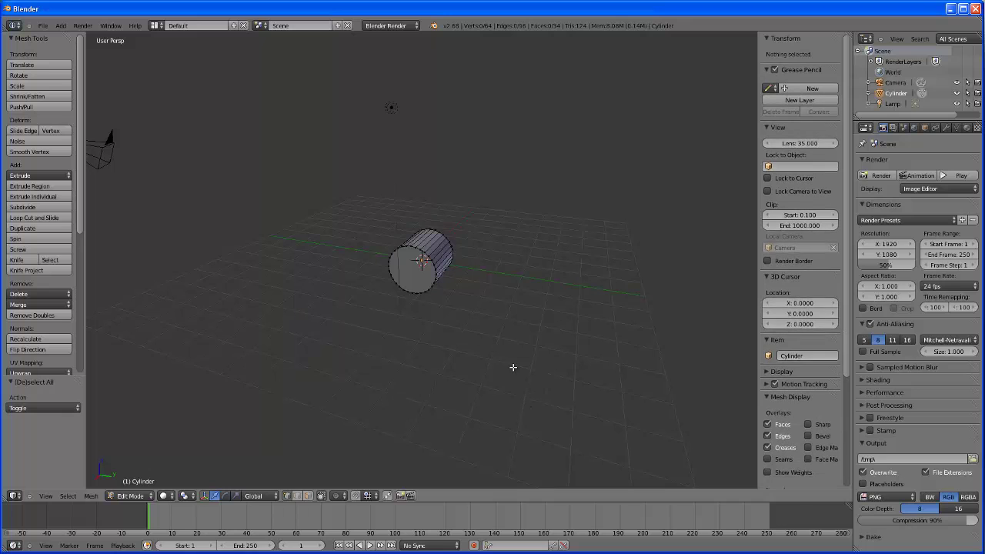
key(a)
key(a)
key(a)
key(a)
Step: In face selection mode, move the cylinder's positive-X end face about 6.5 units outward along X
click(308, 497)
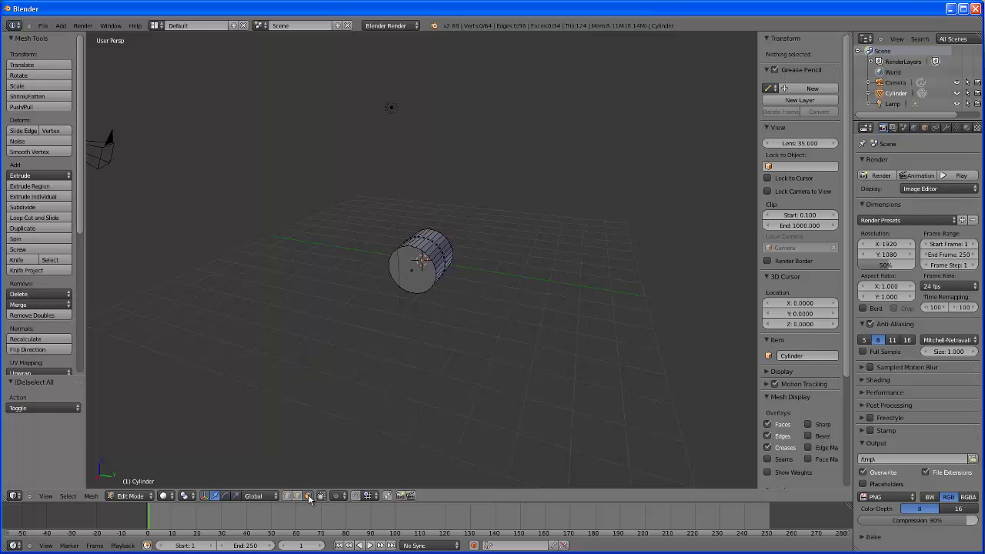
right_click(415, 278)
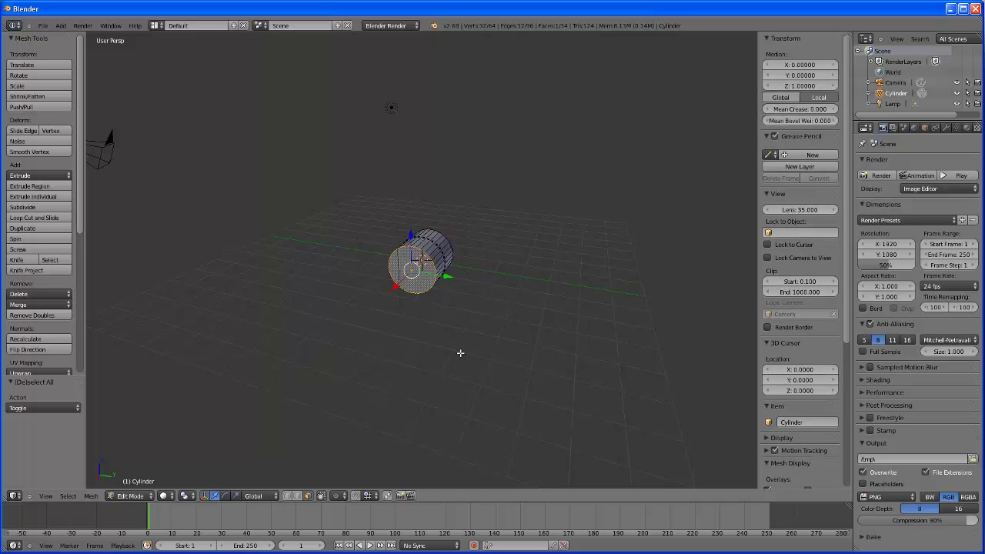
middle_drag(460, 350, 435, 355)
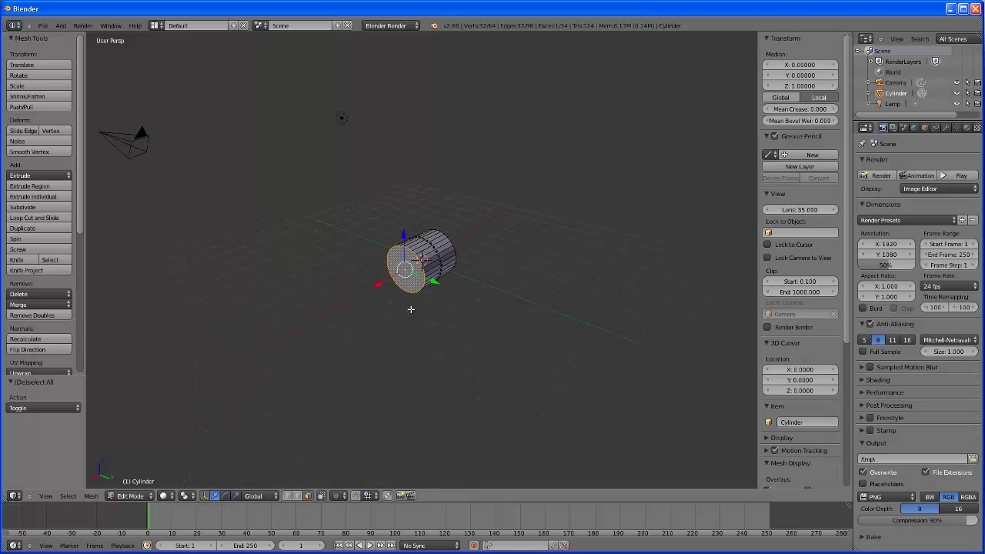
key(e)
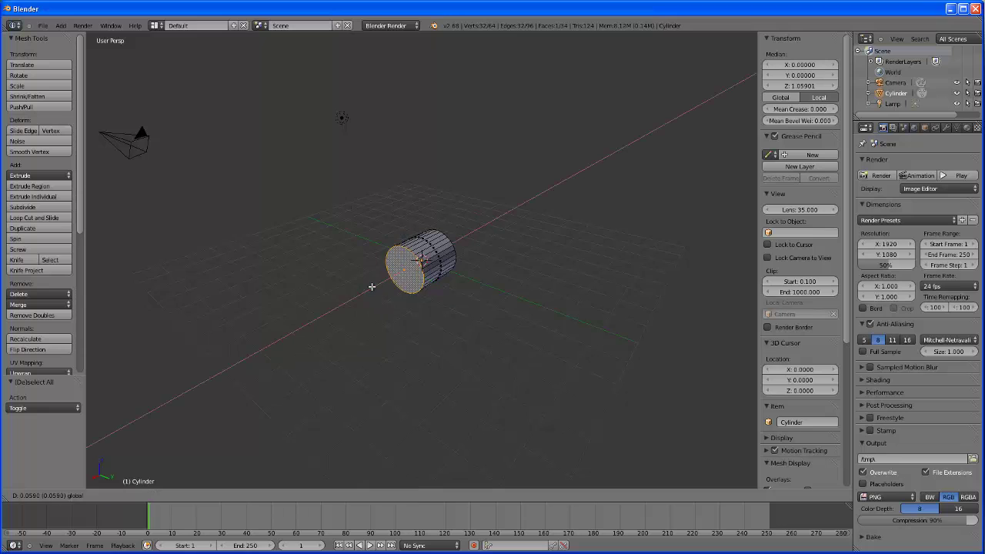
click(210, 364)
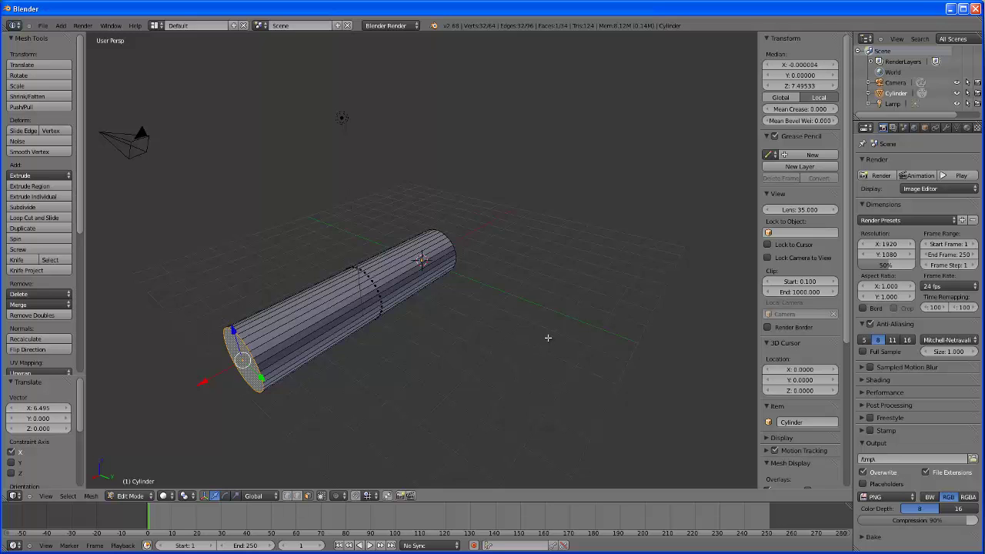
Step: Move the opposite end face about 6.7 units outward along the negative X direction
middle_drag(547, 337, 397, 332)
right_click(439, 268)
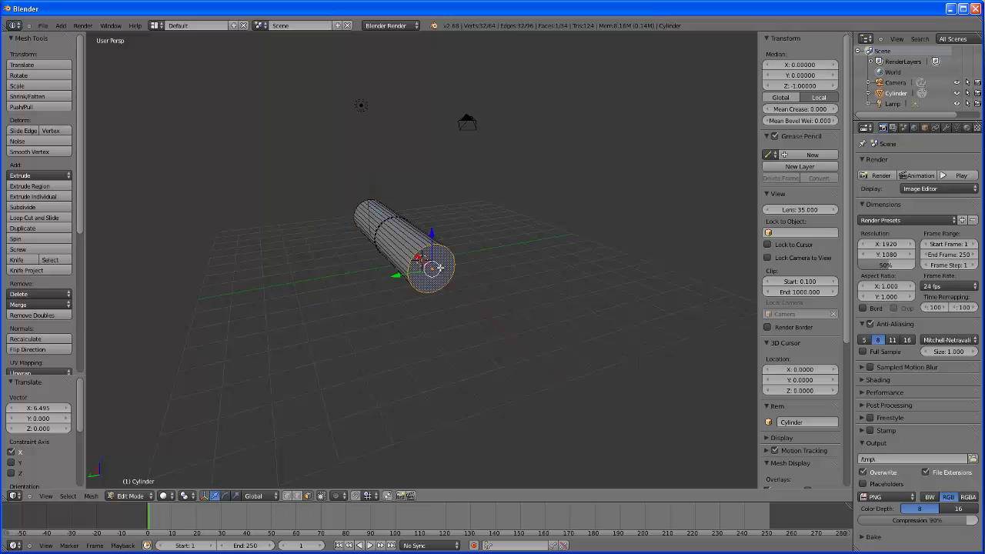
mouse_move(470, 315)
middle_down()
mouse_move(497, 324)
mouse_move(484, 310)
middle_up()
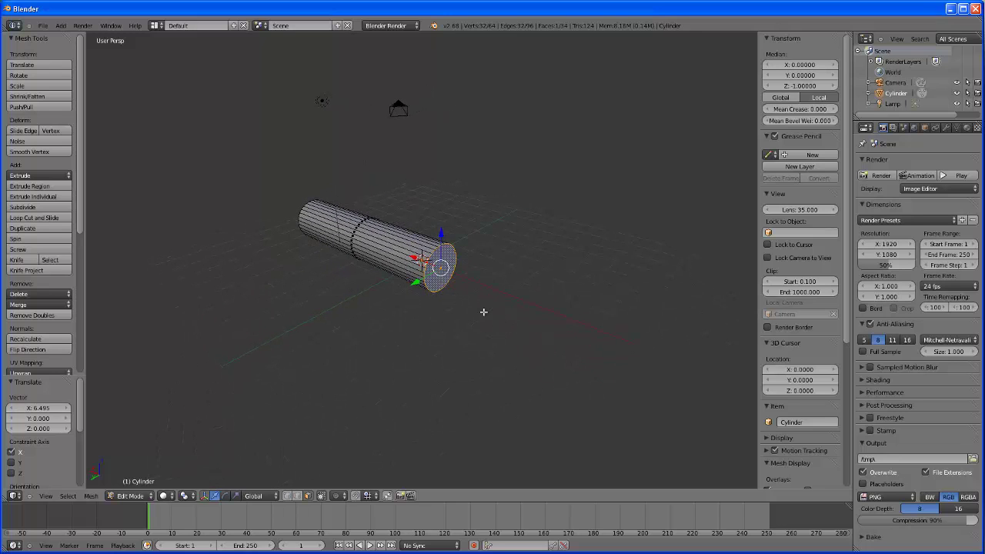
key(g)
key(x)
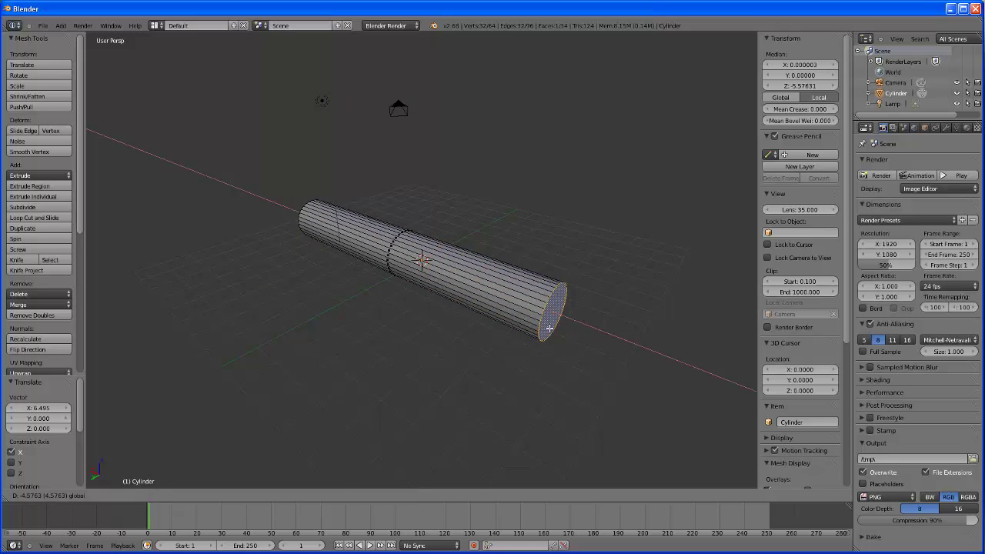
click(589, 343)
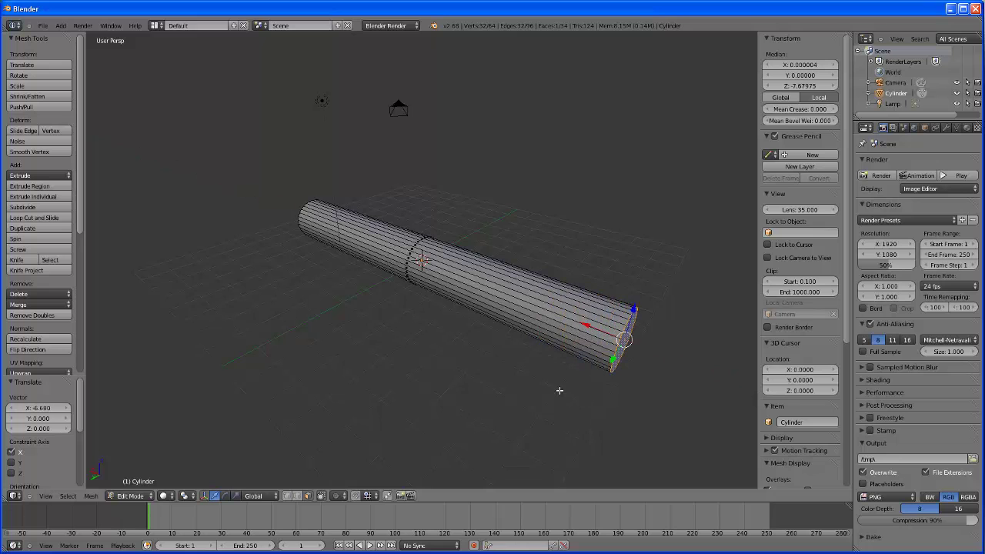
Step: Add a single loop cut around the cylinder near its negative-X end, slid to about local Z -5.2
middle_drag(435, 374, 510, 391)
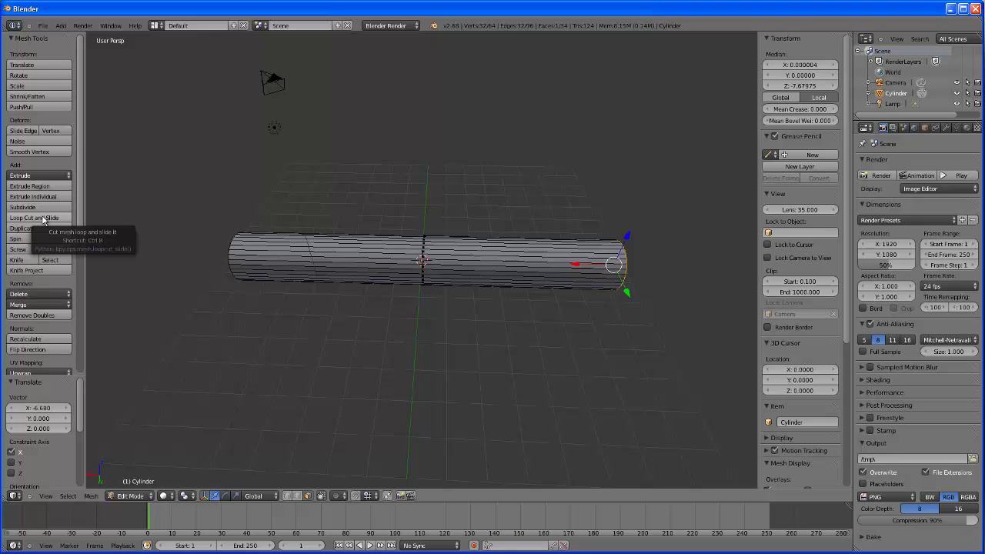
click(44, 218)
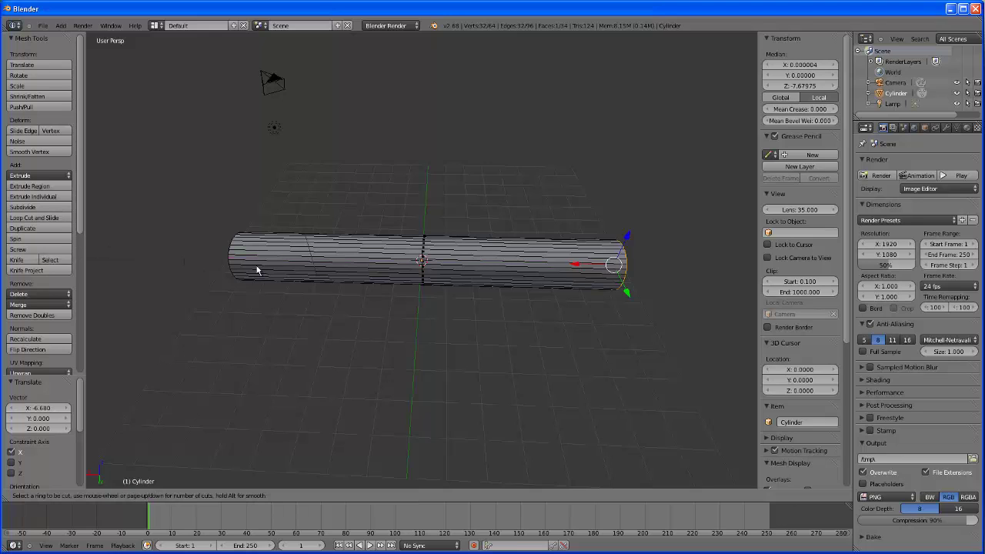
click(465, 261)
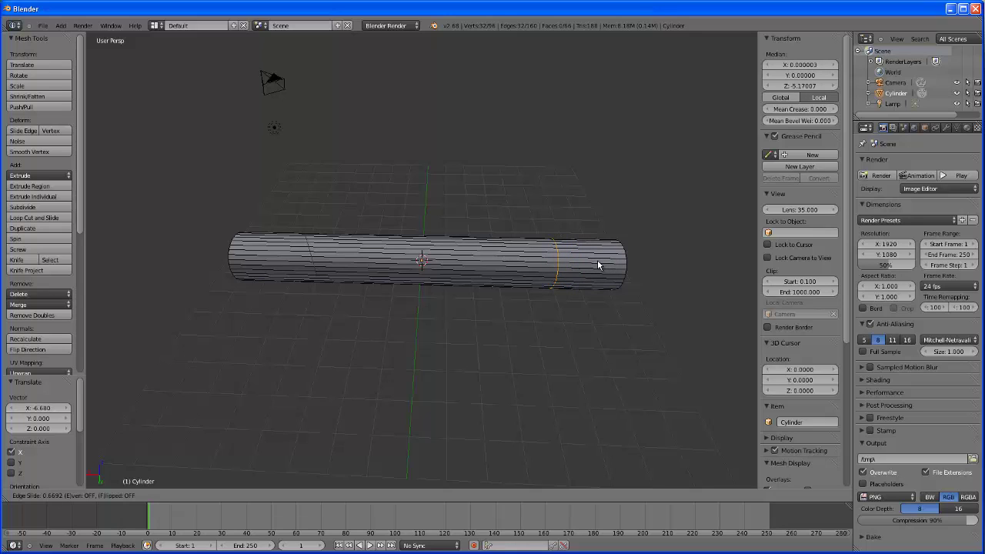
click(599, 265)
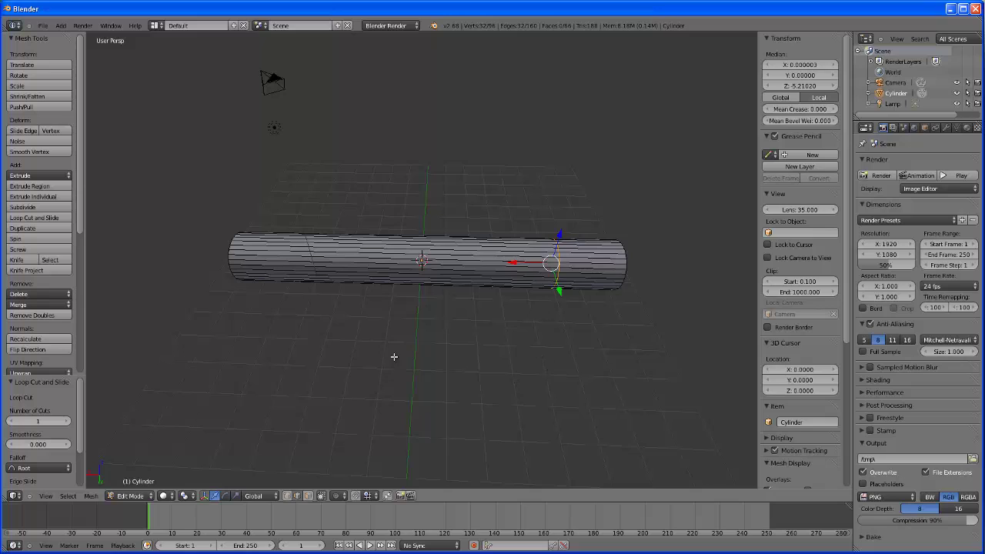
Step: Add a second loop cut around the cylinder near its positive-X end, slid to about local Z 6.06
click(34, 217)
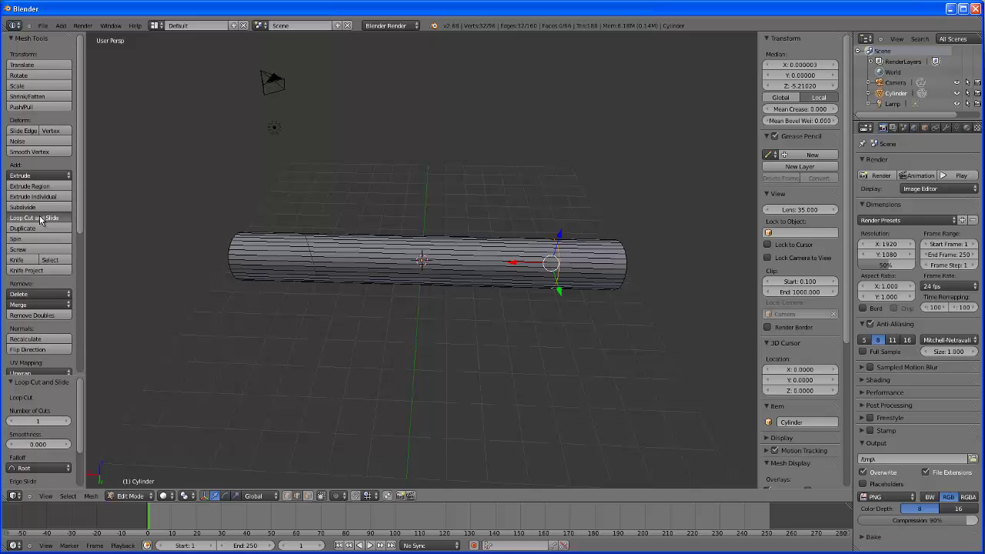
click(380, 260)
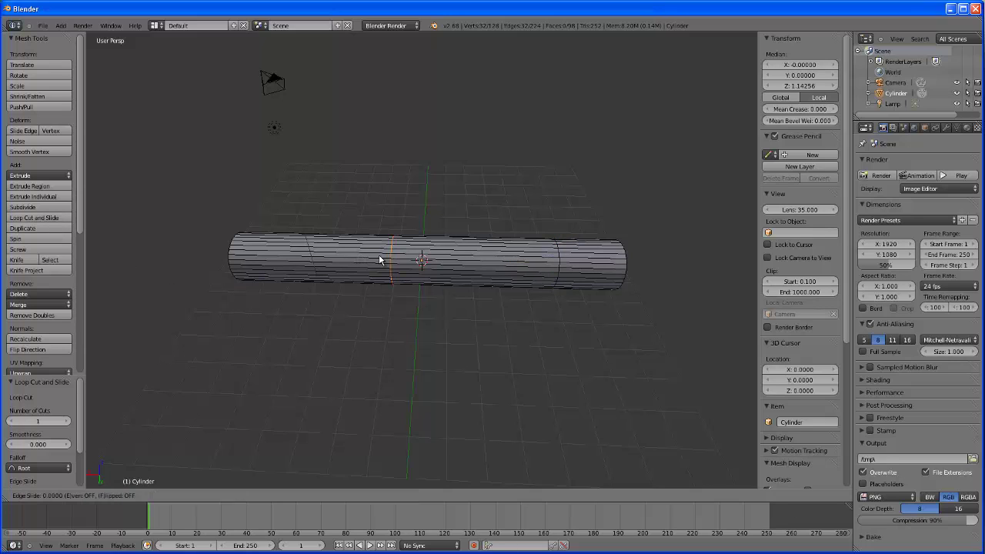
click(253, 256)
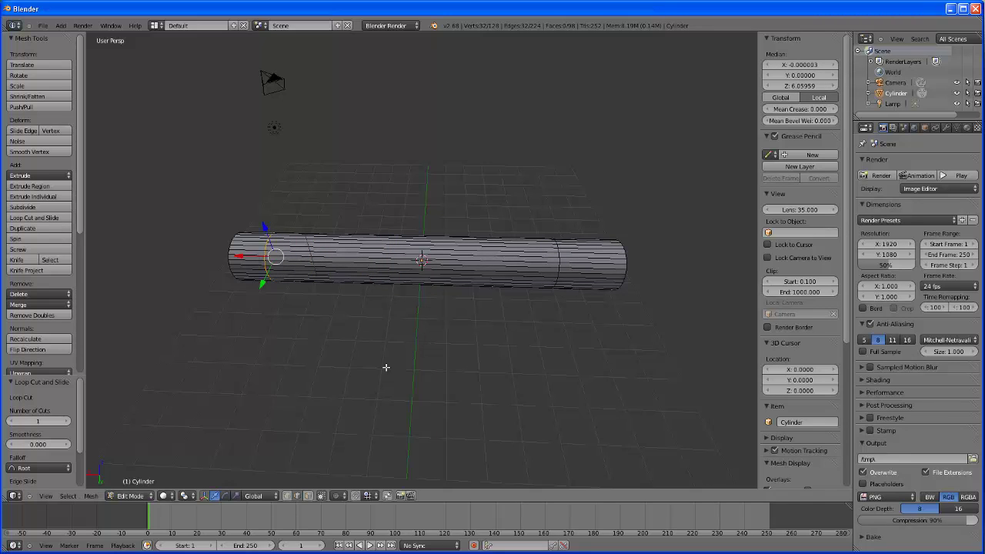
Step: Try to box-select the positive-X end of the cylinder from an end-on view, and clear the selection
middle_drag(391, 388, 357, 324)
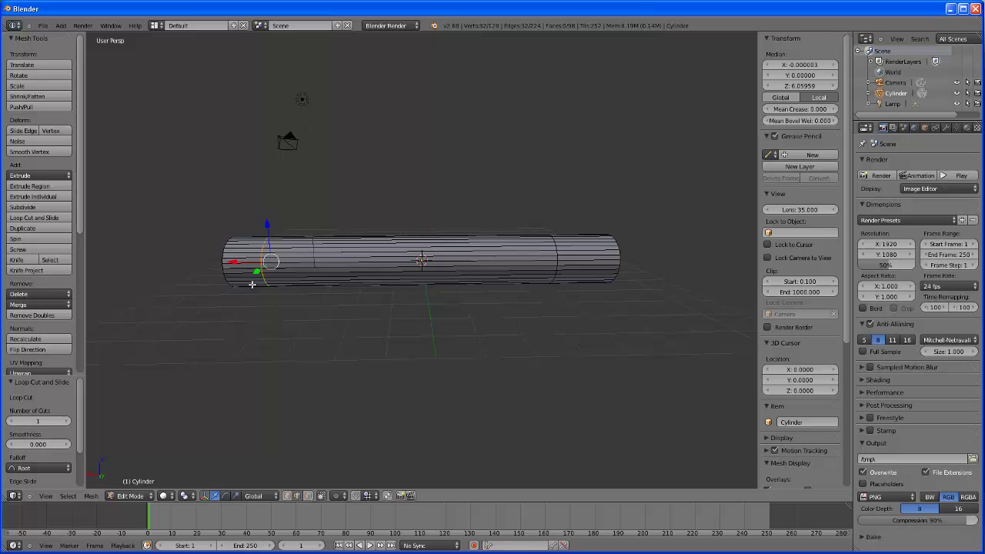
middle_drag(276, 334, 390, 315)
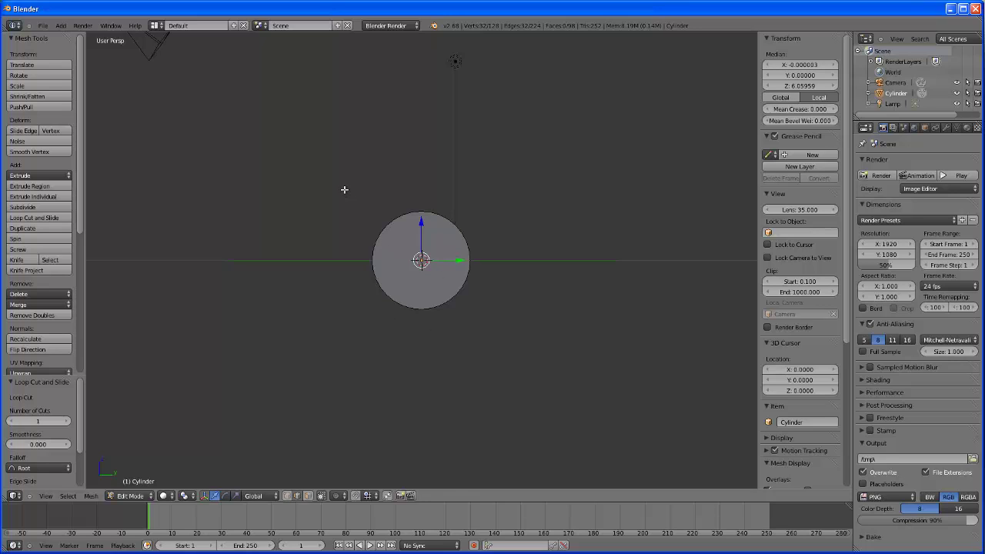
key(b)
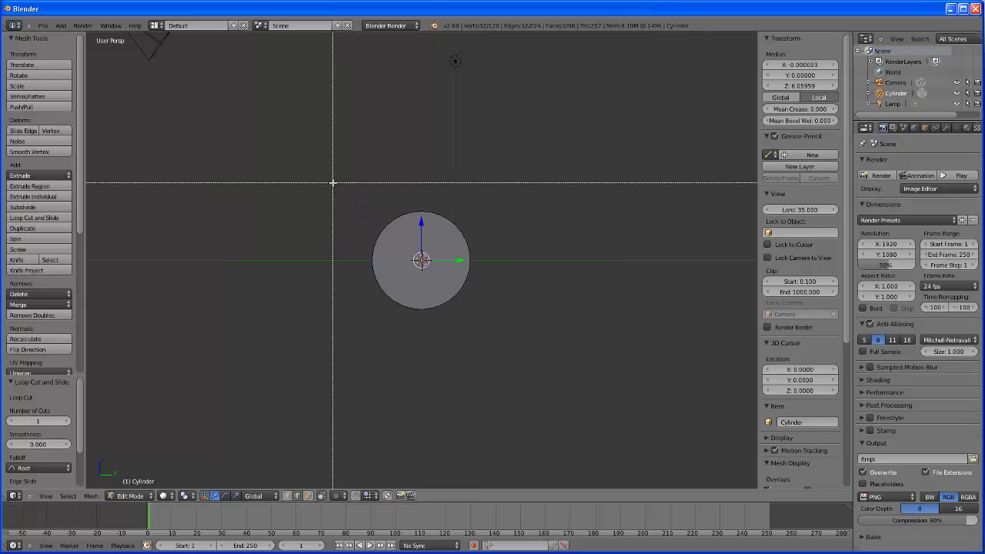
drag(333, 183, 482, 322)
middle_drag(502, 339, 520, 362)
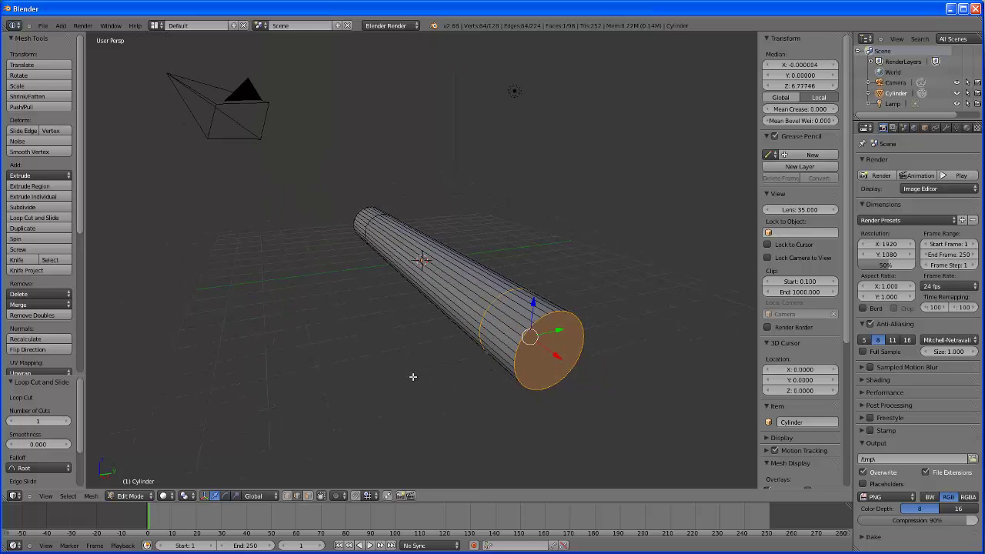
key(a)
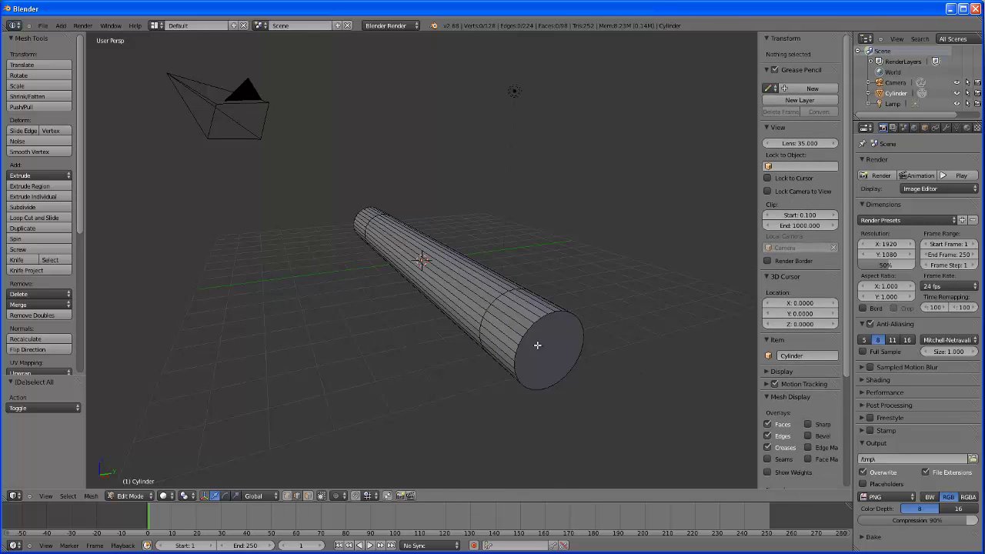
Step: In face select mode, select the positive-X end face and taper it inward with Push/Pull by about 0.924
click(308, 496)
right_click(537, 363)
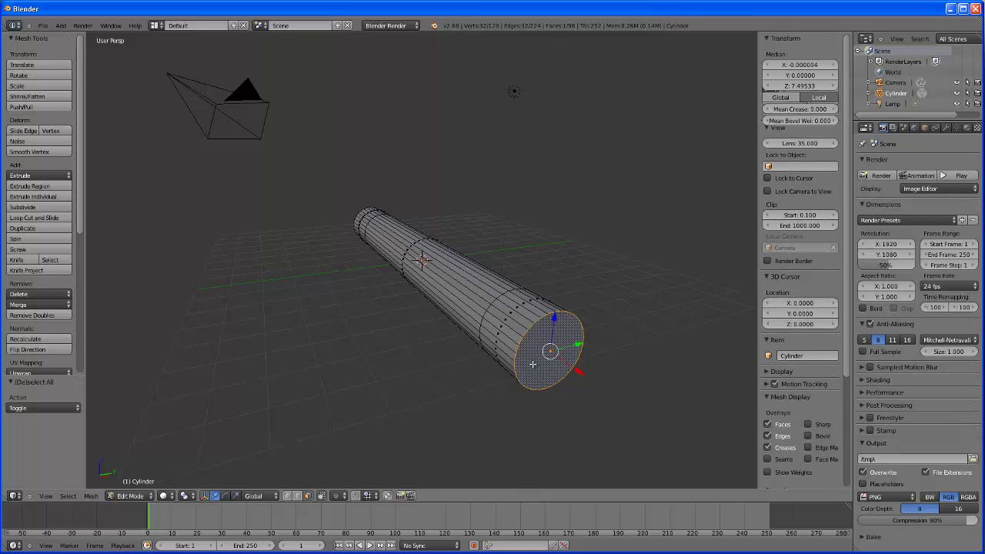
mouse_move(618, 431)
middle_down()
mouse_move(596, 413)
mouse_move(615, 425)
middle_up()
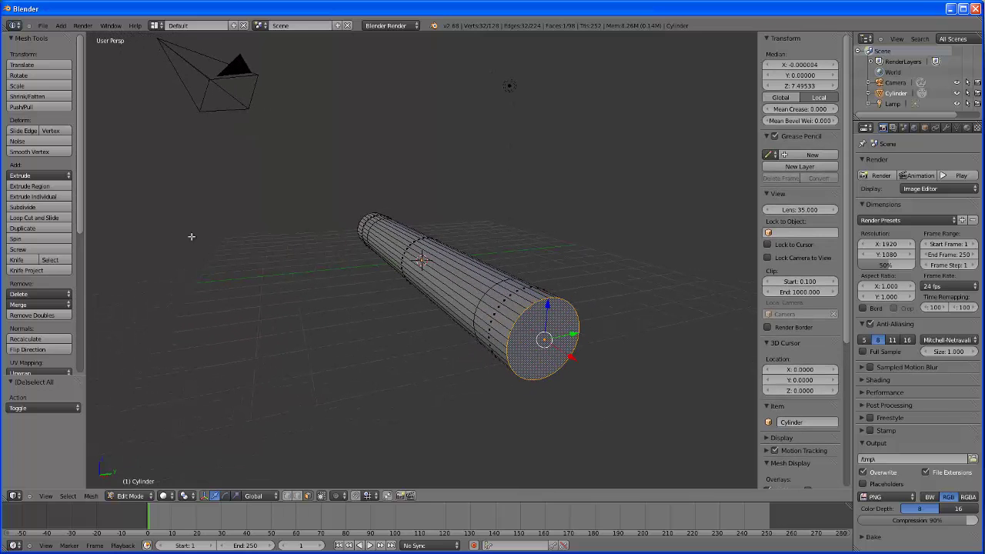
click(23, 107)
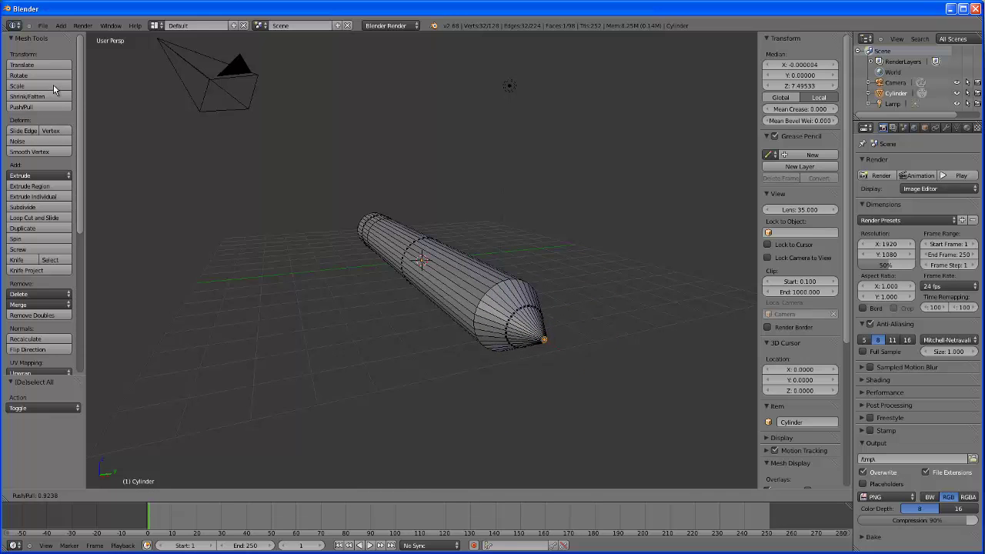
click(53, 84)
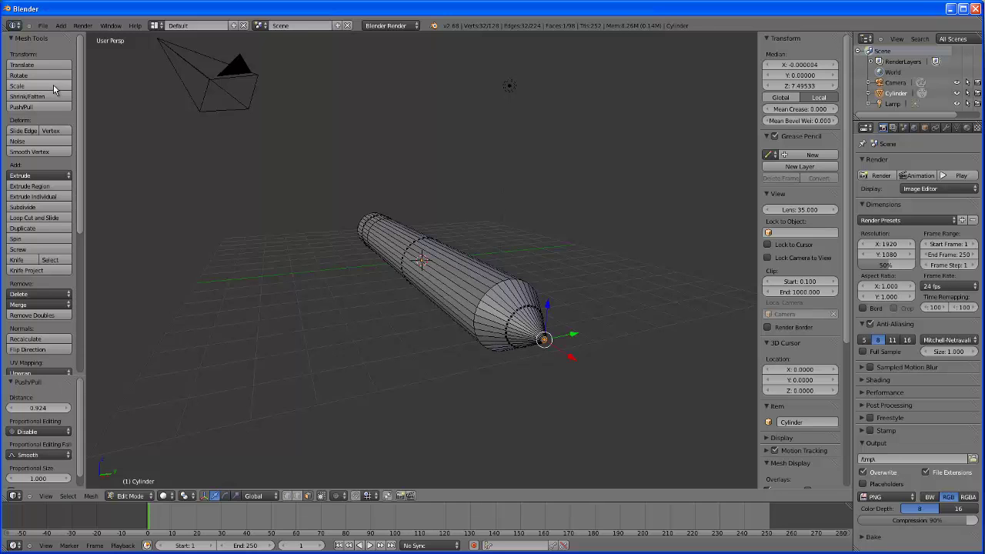
Step: Try to scale the small positive-X end face along single axes, and undo the resizing
middle_drag(644, 411, 700, 410)
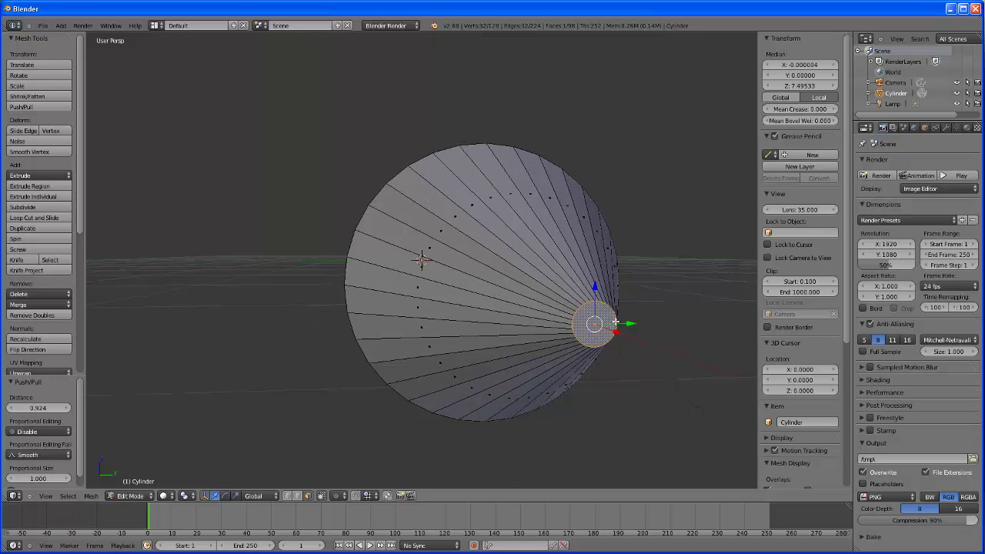
click(236, 497)
drag(595, 286, 630, 325)
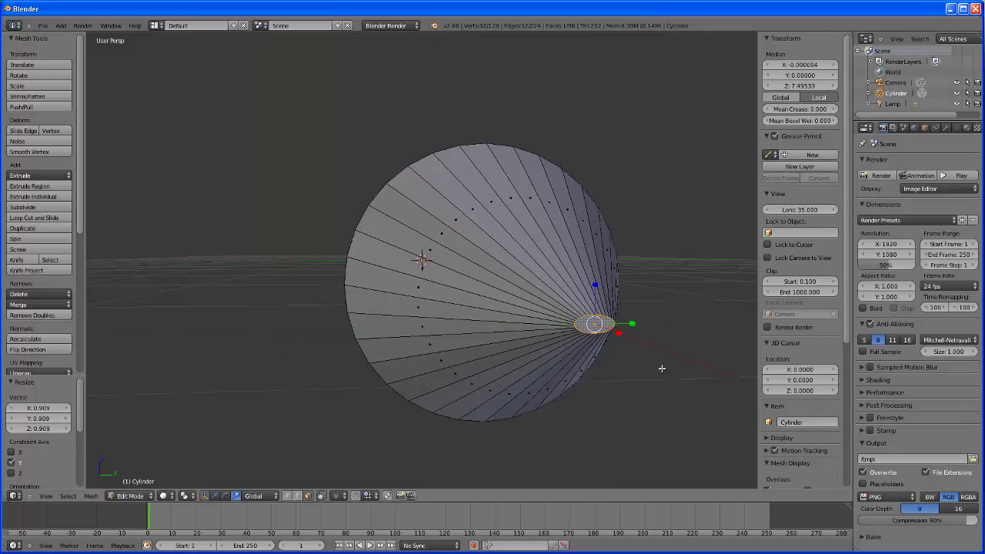
key(ctrl+z)
key(ctrl+z)
key(ctrl+z)
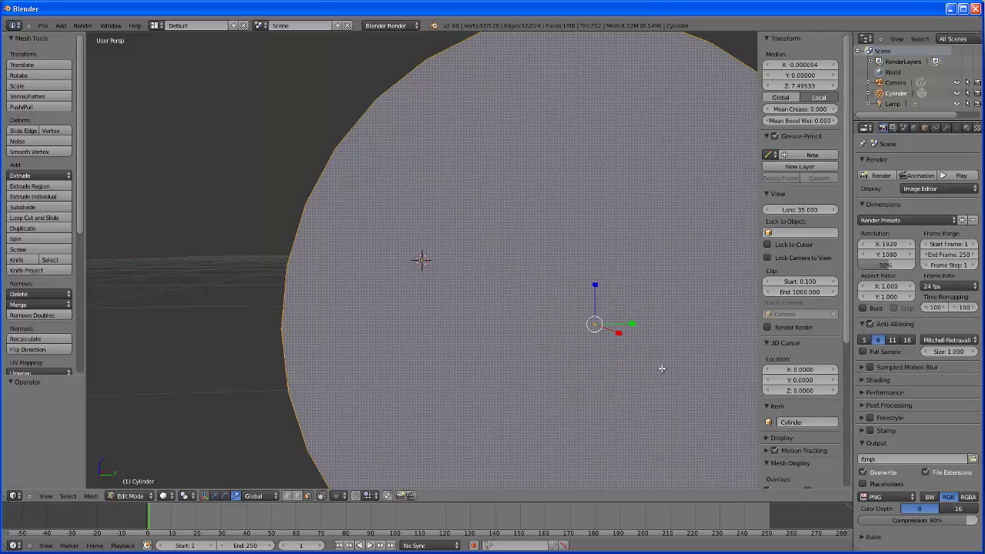
key(ctrl+z)
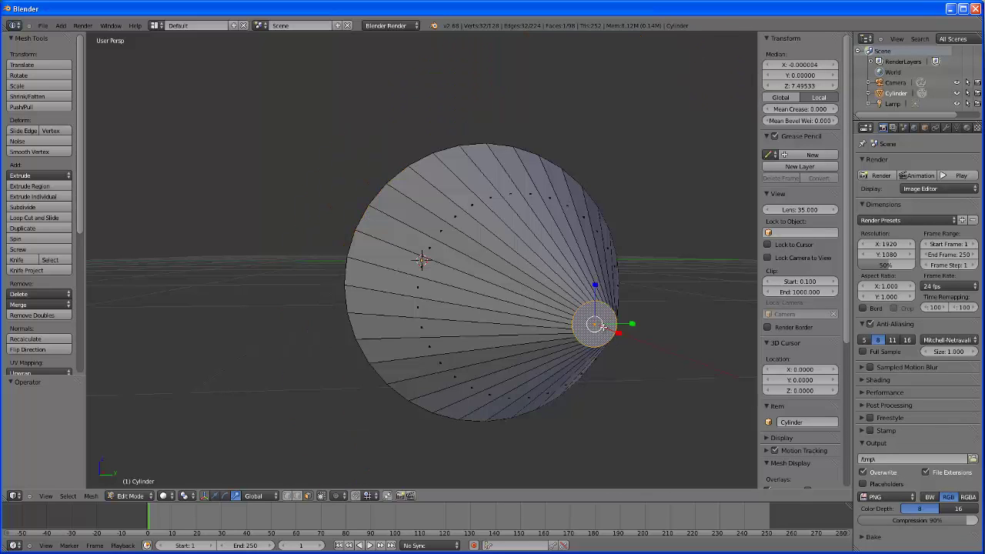
Step: Scale the small positive-X end face uniformly to about 0.089 so that this end forms a sharp point
key(s)
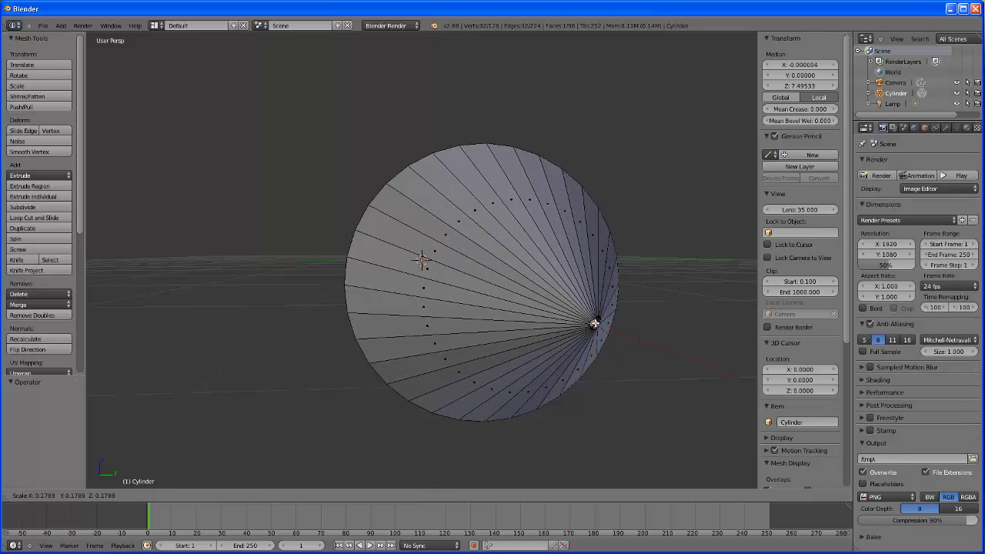
click(595, 323)
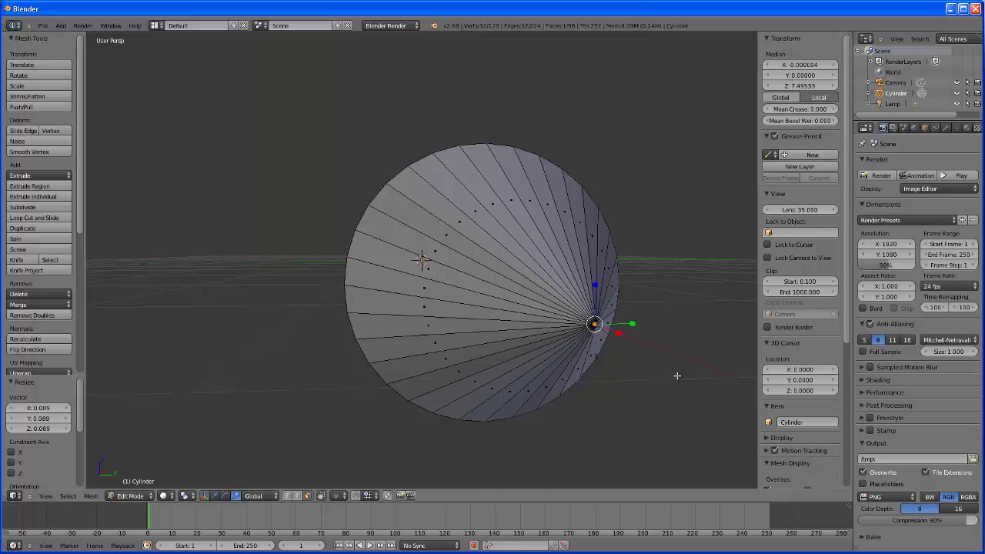
scroll(534, 359, down, 3)
scroll(534, 358, up, 3)
Step: Select the negative-X end face and scale it uniformly to about 0.298 to taper that end
middle_drag(532, 359, 657, 371)
mouse_move(574, 371)
middle_down()
mouse_move(613, 385)
mouse_move(622, 377)
mouse_move(592, 390)
mouse_move(552, 377)
mouse_move(614, 326)
mouse_move(536, 343)
mouse_move(482, 310)
mouse_move(458, 318)
middle_up()
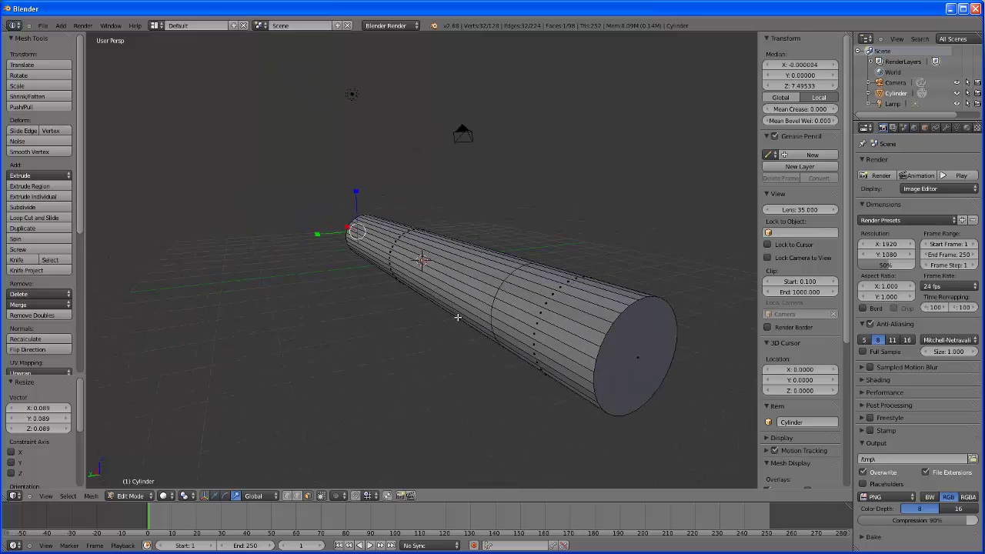
right_click(632, 361)
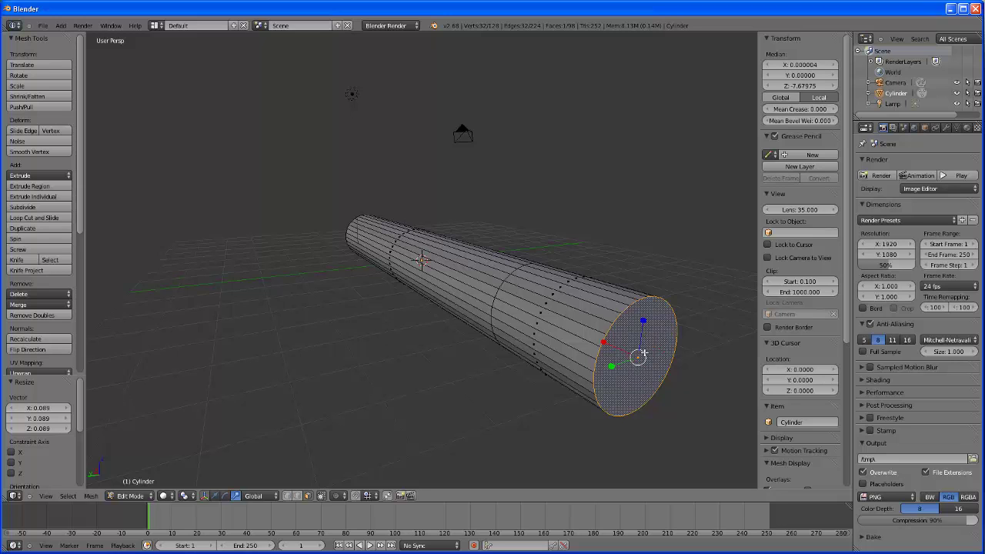
key(s)
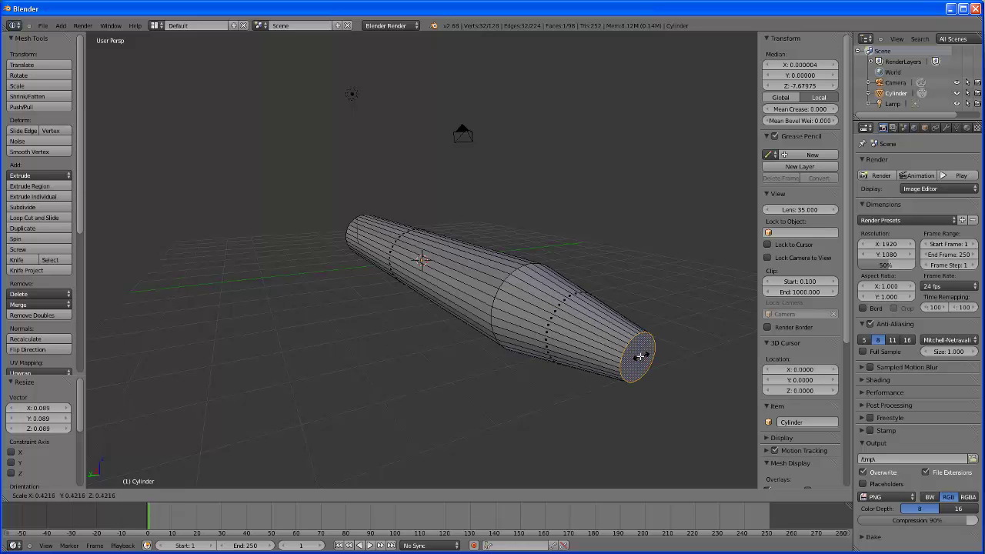
click(640, 356)
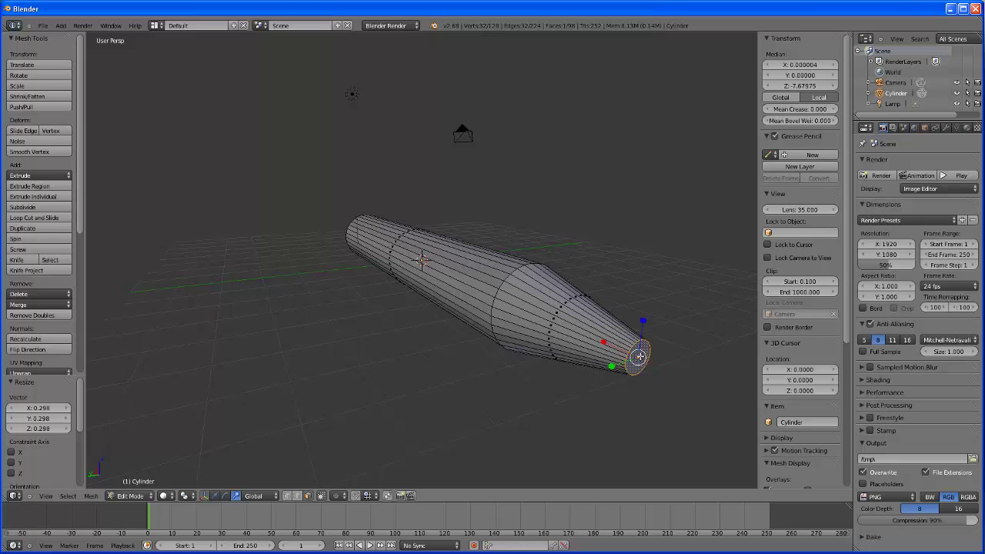
Step: Add a single loop cut around the middle section, slid toward the pointed end to about local Z 2.03
middle_drag(665, 398, 417, 340)
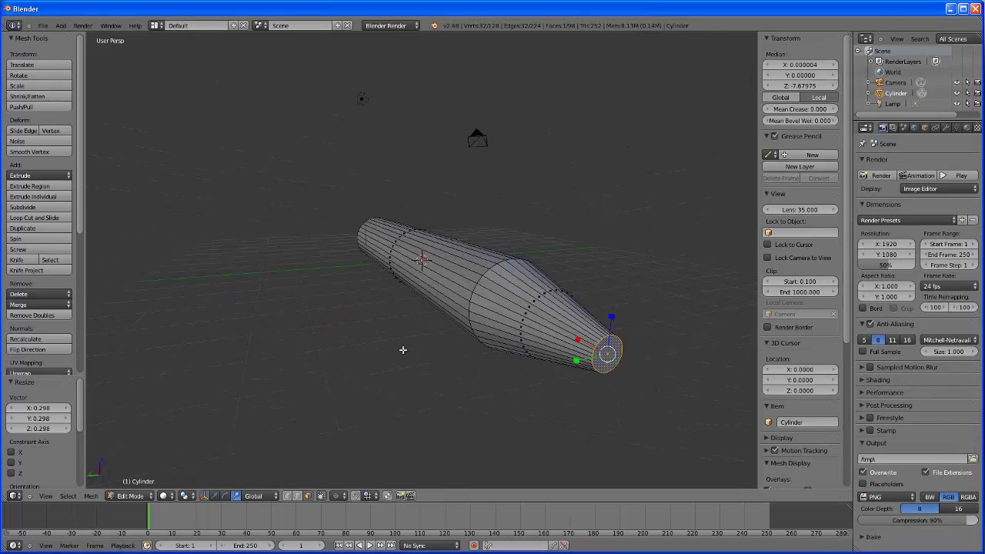
middle_drag(333, 378, 420, 377)
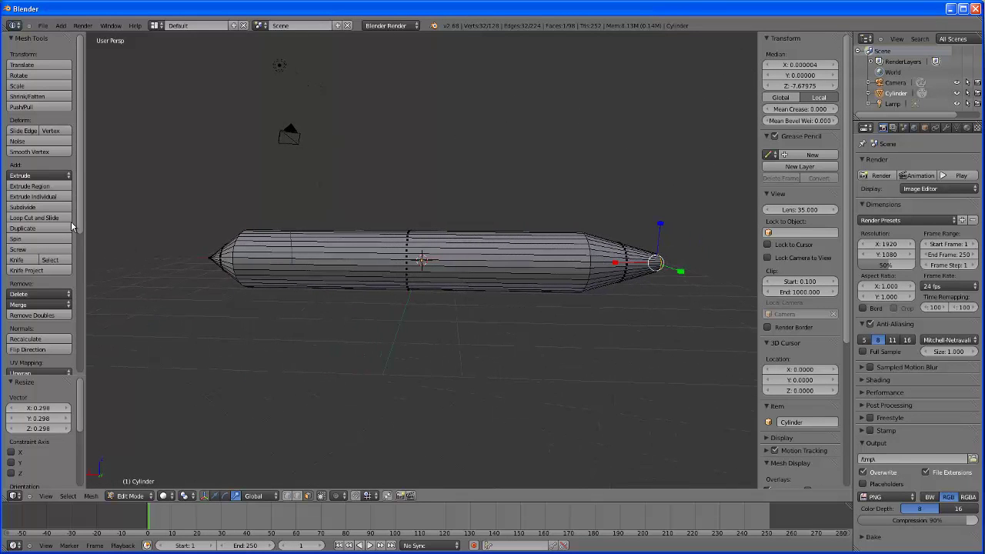
click(48, 219)
click(341, 260)
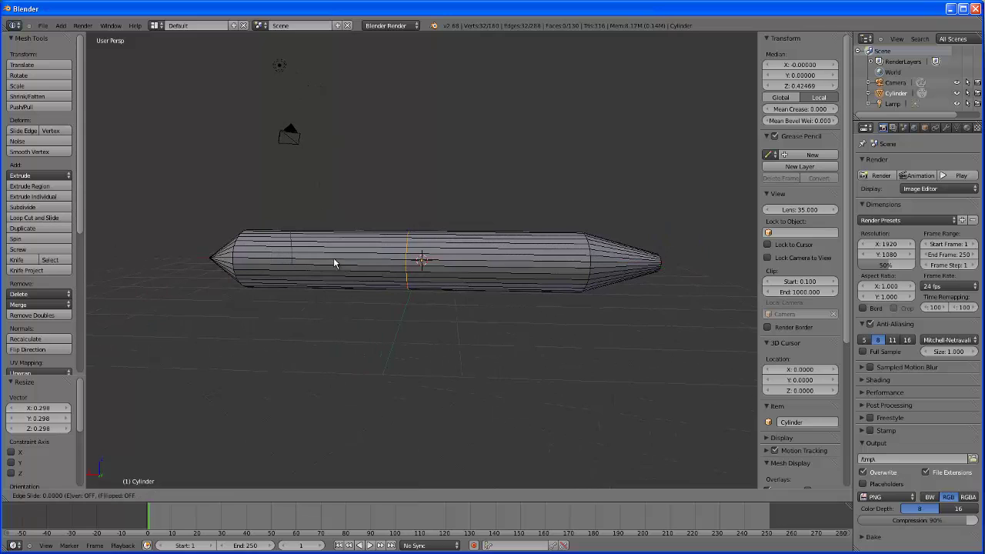
click(290, 260)
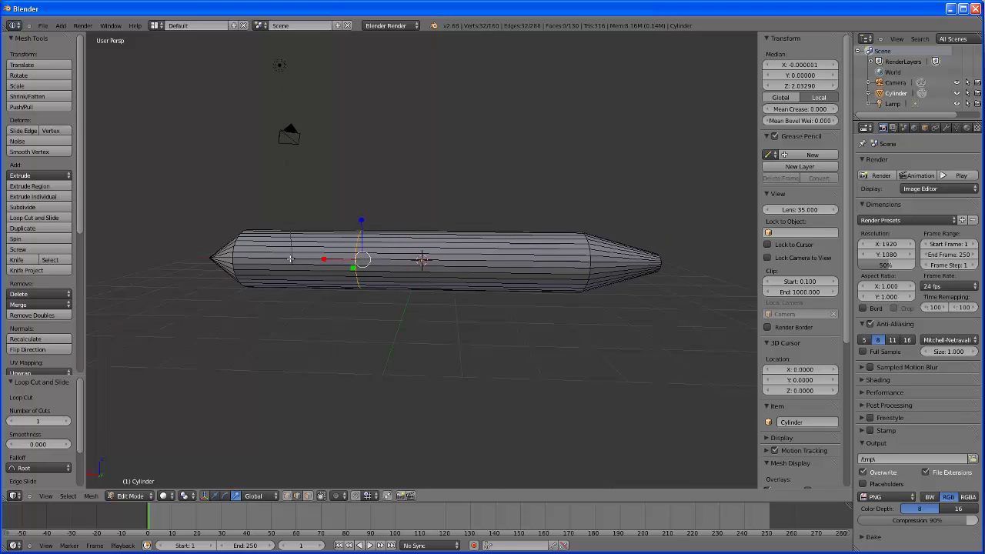
Step: Add another loop cut around the middle section on the blunt-end side, slid to about local Z -1.38
click(34, 218)
click(404, 270)
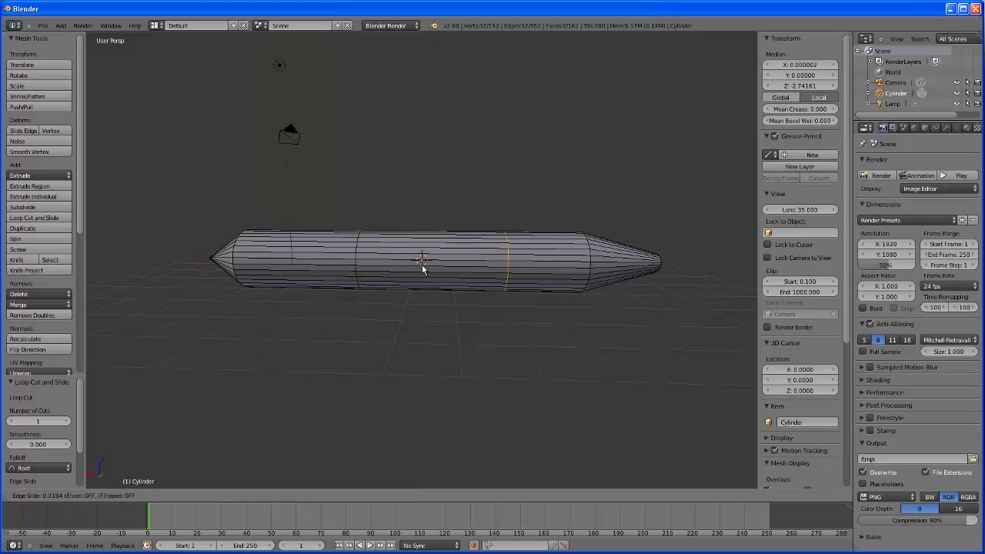
click(393, 263)
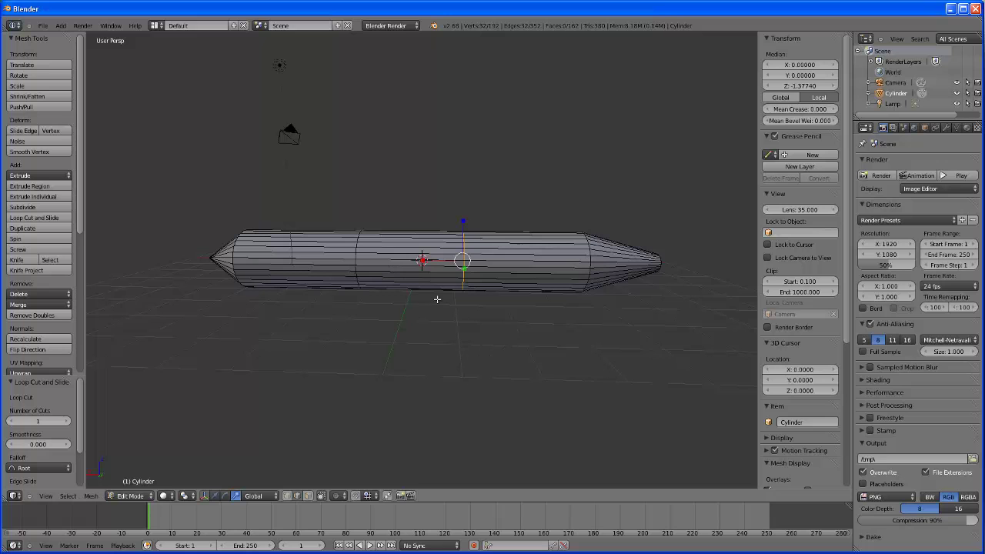
Step: In face select mode, select the single narrow face at the top of the tapered negative-X end
middle_drag(538, 366, 557, 354)
middle_drag(406, 278, 470, 327)
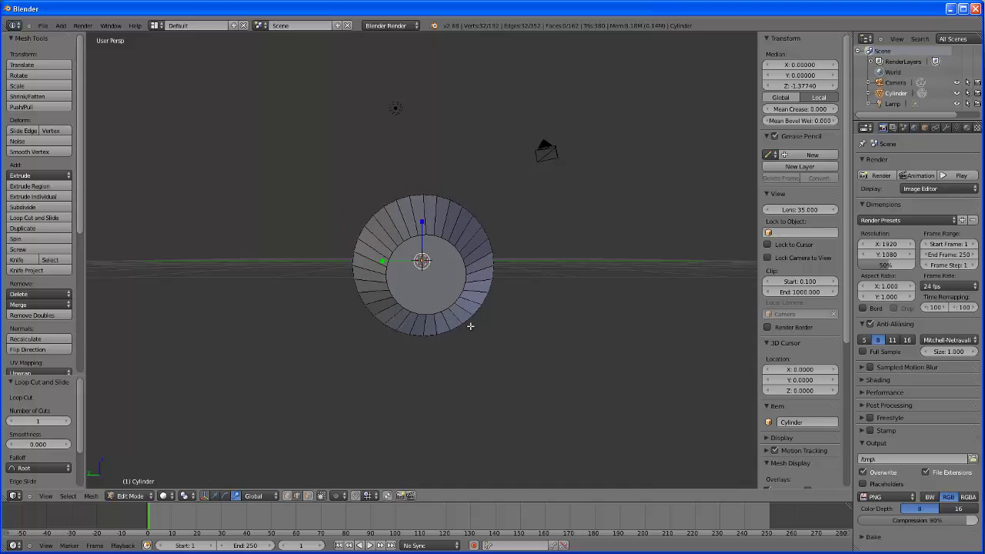
middle_drag(495, 363, 493, 362)
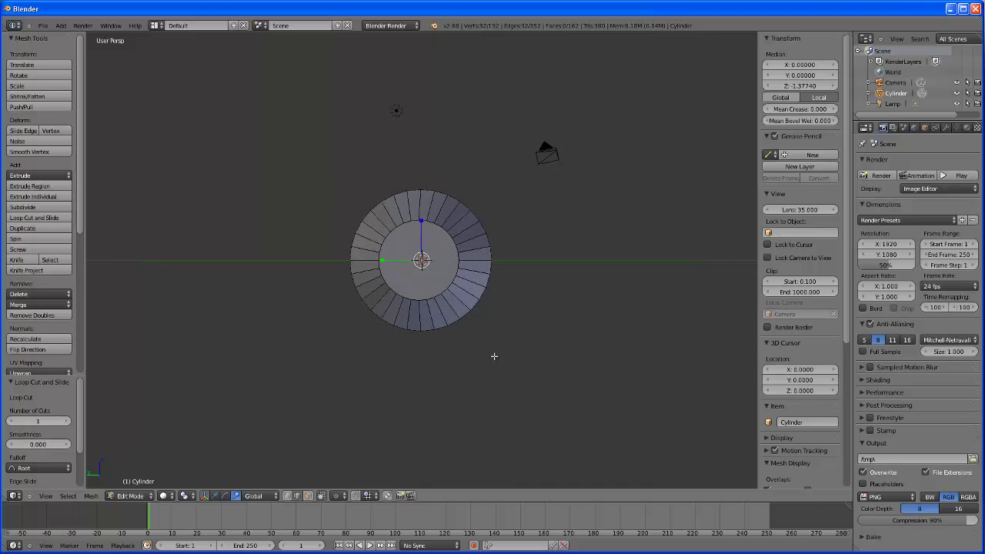
right_click(416, 202)
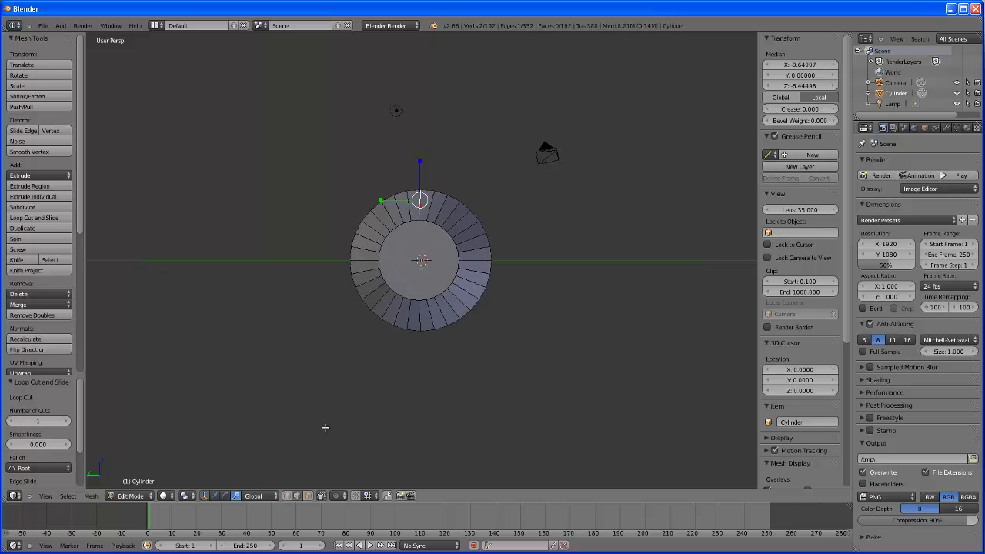
click(308, 495)
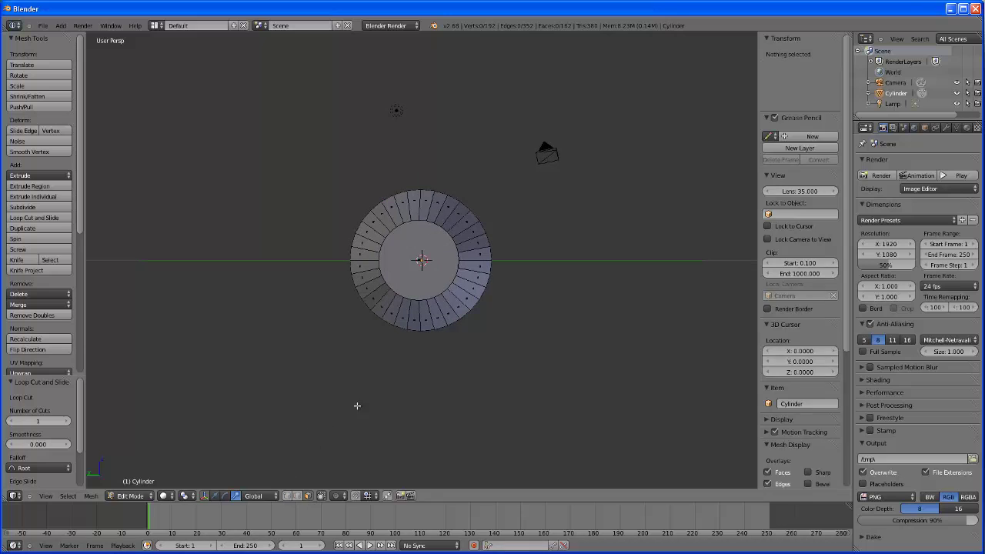
right_click(425, 204)
key(KP_8)
key(KP_8)
key(KP_8)
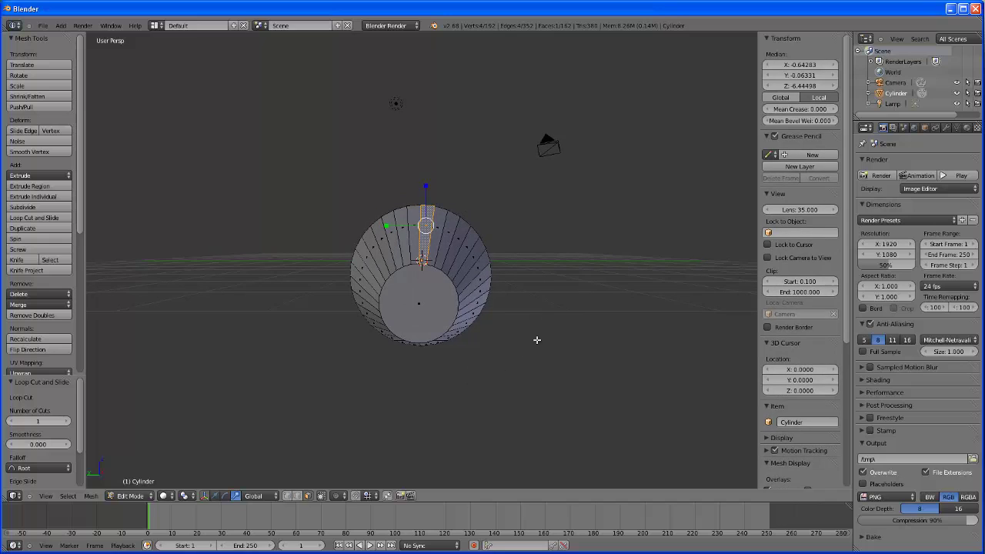
Step: In Object Mode, rotate the whole cylinder about the global X axis by about -6.29° and another -1.06° to centre the selected face on top
click(140, 497)
click(138, 486)
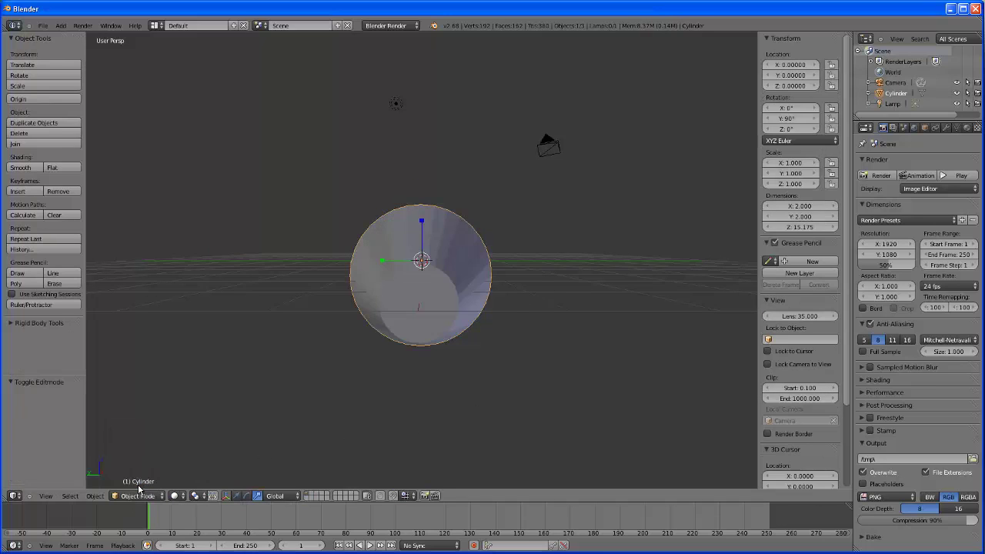
click(246, 496)
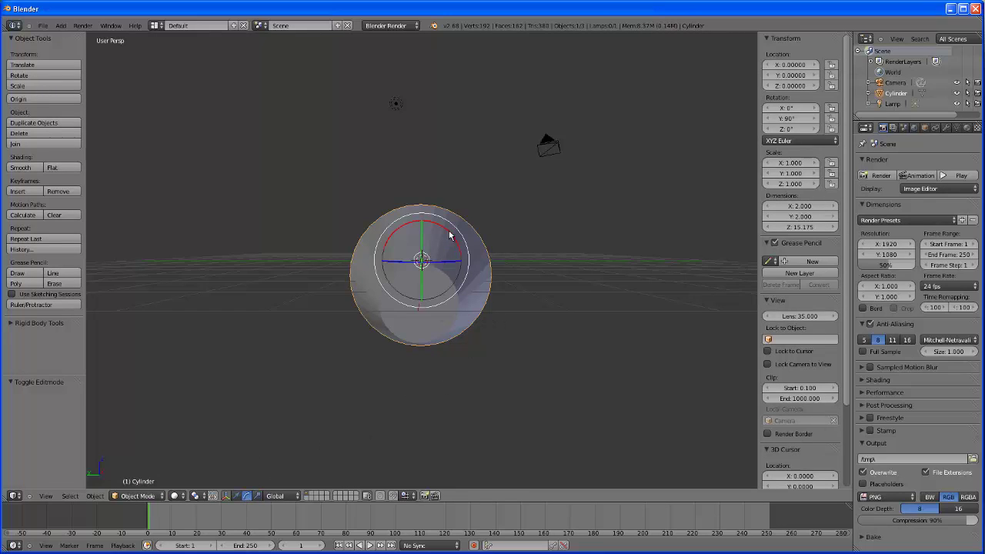
drag(450, 235, 448, 236)
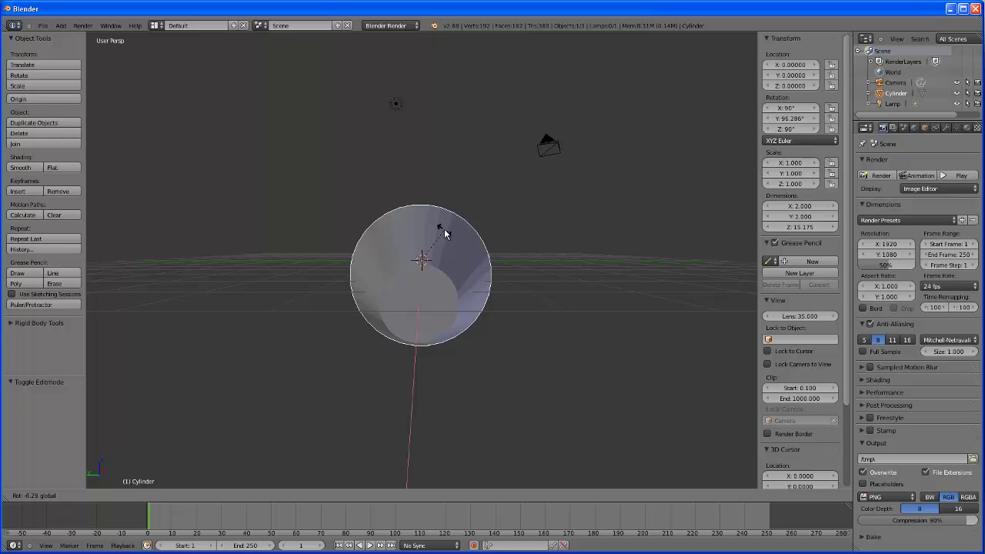
click(445, 234)
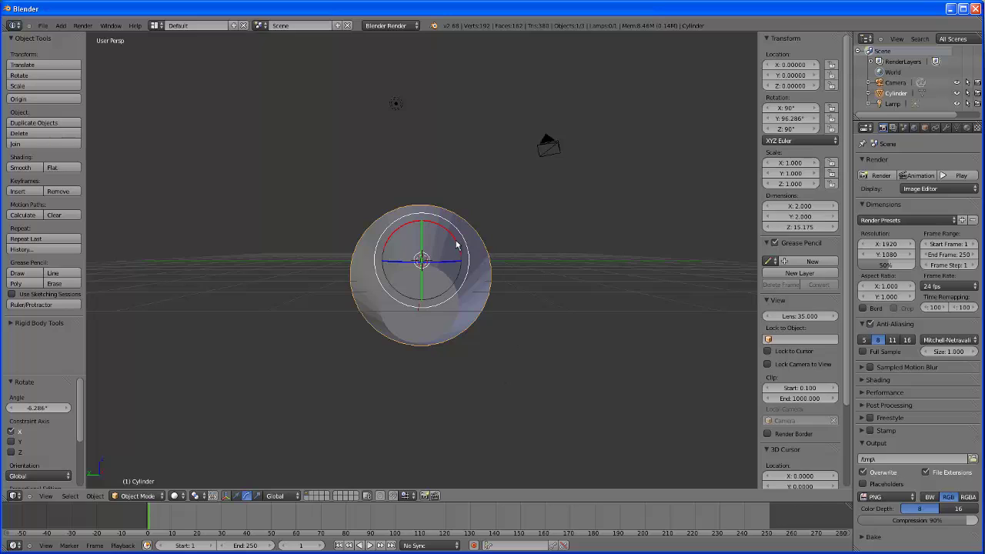
drag(456, 245, 457, 242)
Step: Return to Edit Mode and extrude the selected top face outward into a fin, by about X -0.375, Y 0.040, Z 1.326
click(137, 496)
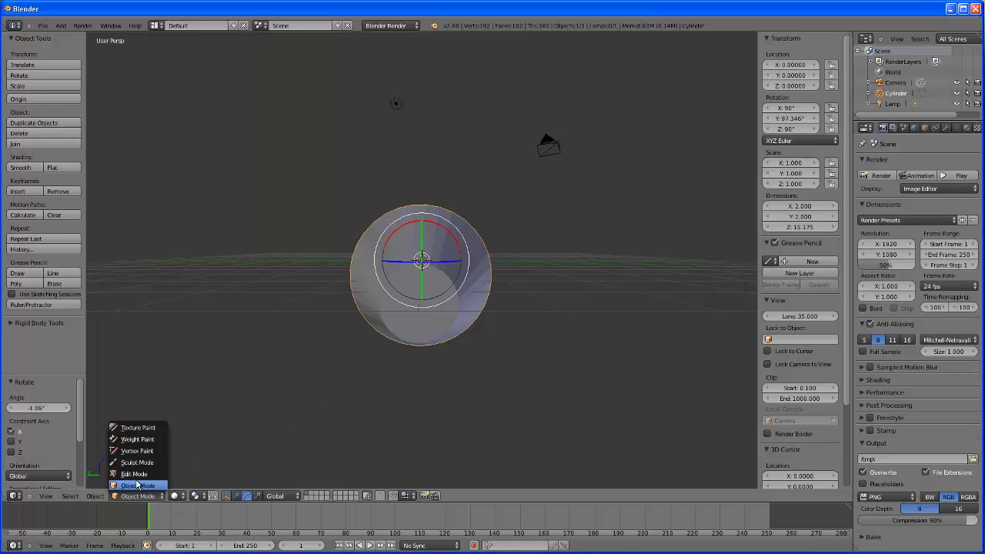
click(137, 478)
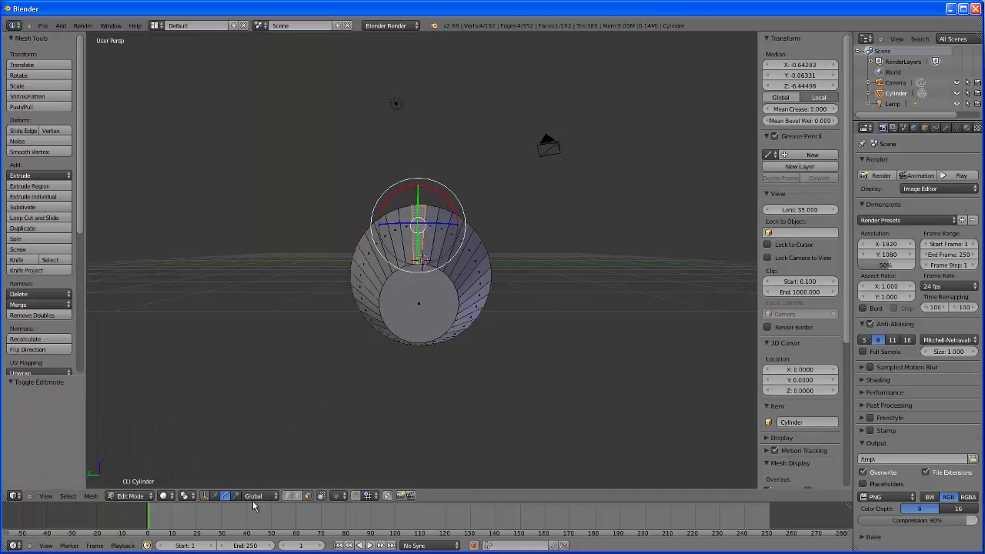
click(214, 495)
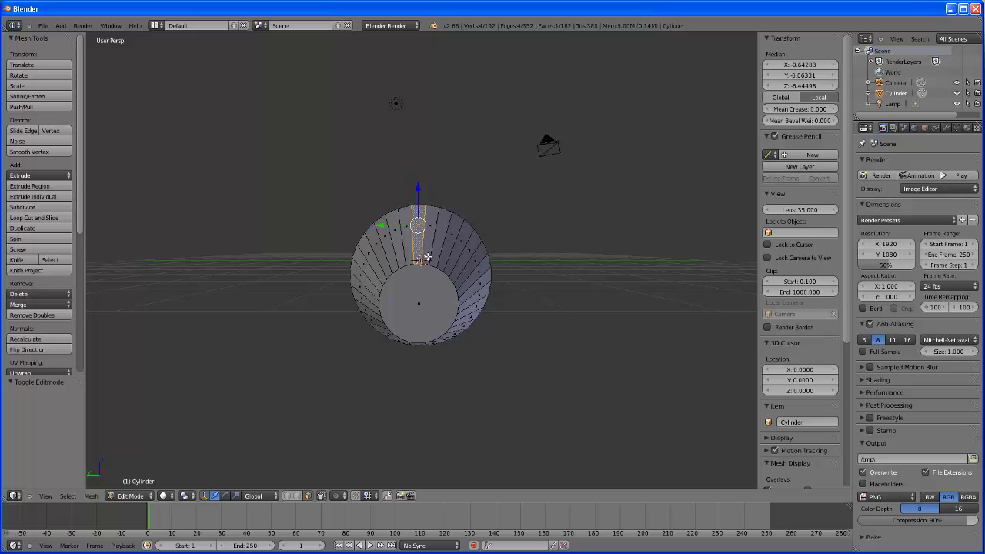
click(44, 199)
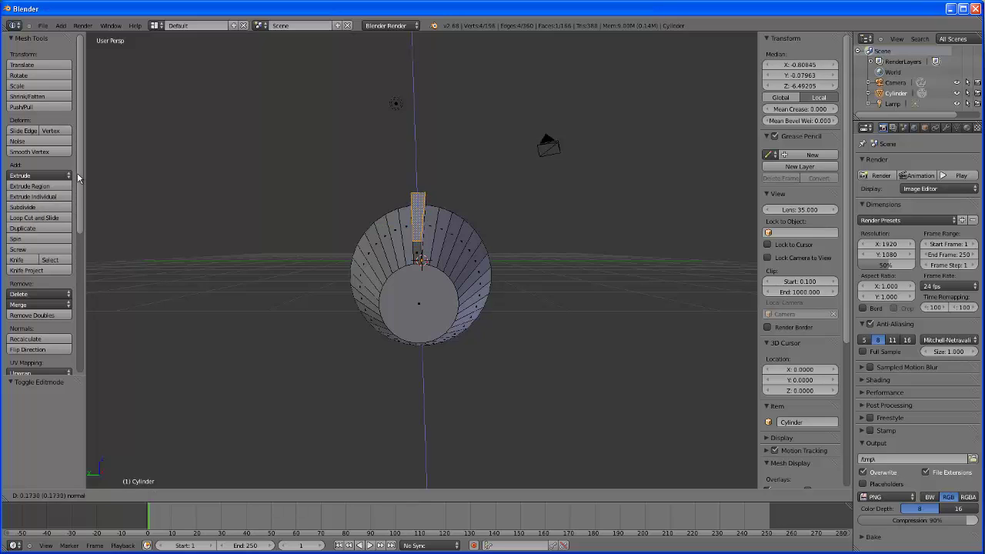
click(112, 51)
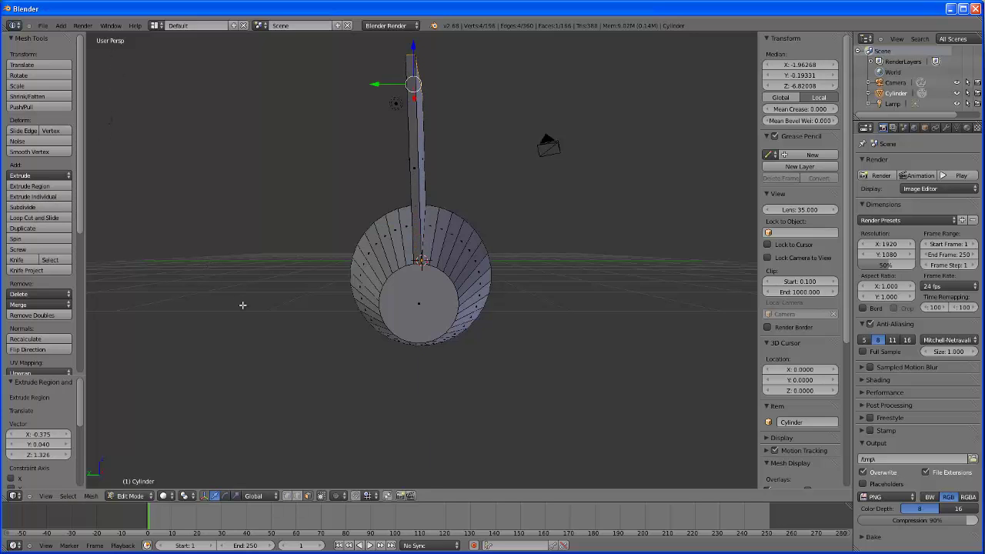
middle_drag(242, 304, 506, 316)
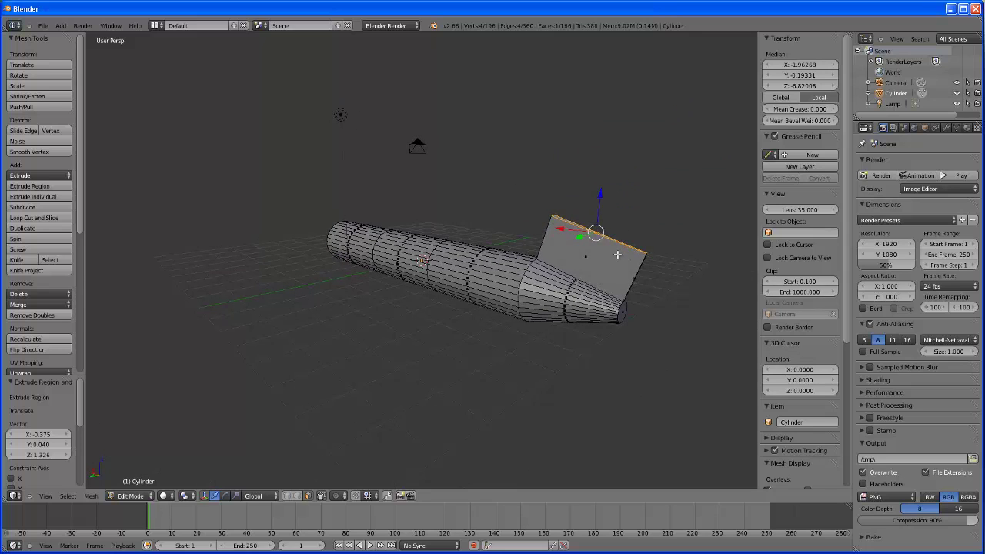
Step: Undo the fin extrusion on the tapered tail and clear the mesh selection
key(ctrl+z)
mouse_move(648, 367)
middle_down()
mouse_move(618, 367)
mouse_move(630, 369)
middle_up()
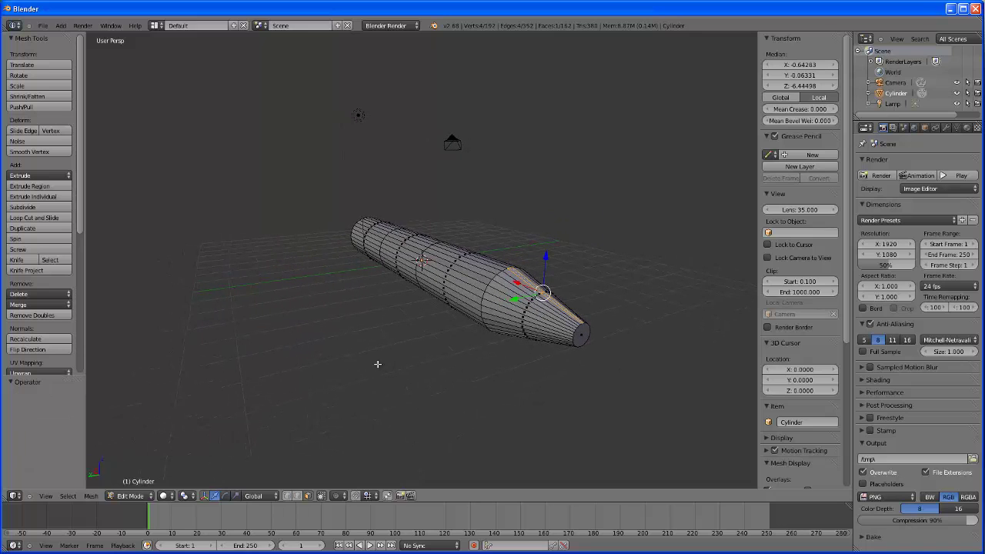
key(a)
Step: Add two loop cuts to the tapered tail, slid to about local Z -7.33 near the tip and -5.59 near the shoulder, then deselect all
click(34, 218)
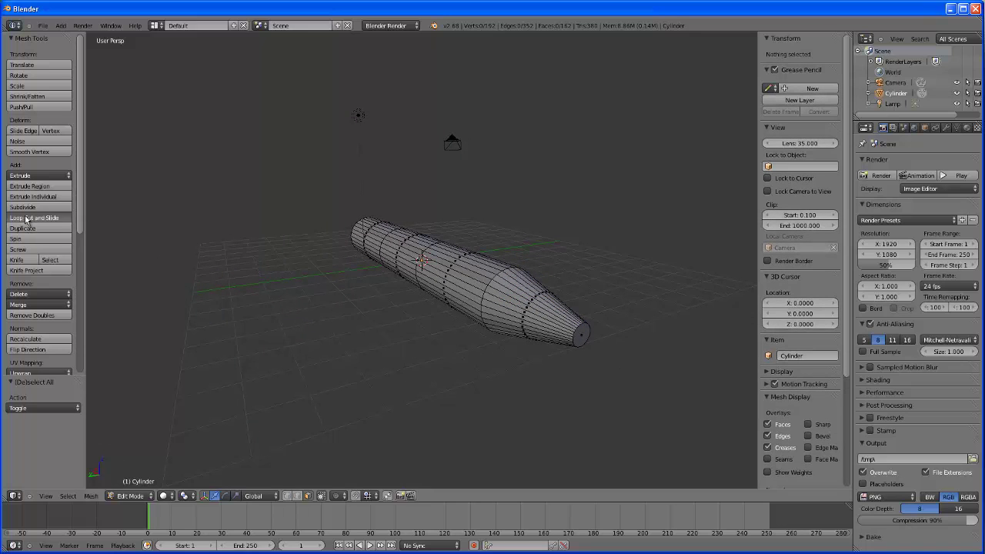
click(537, 335)
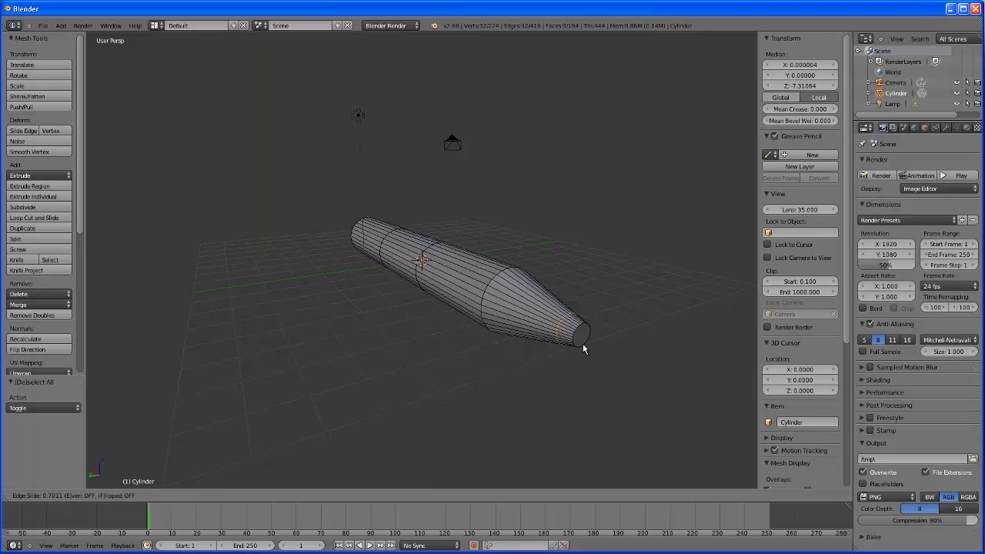
click(582, 344)
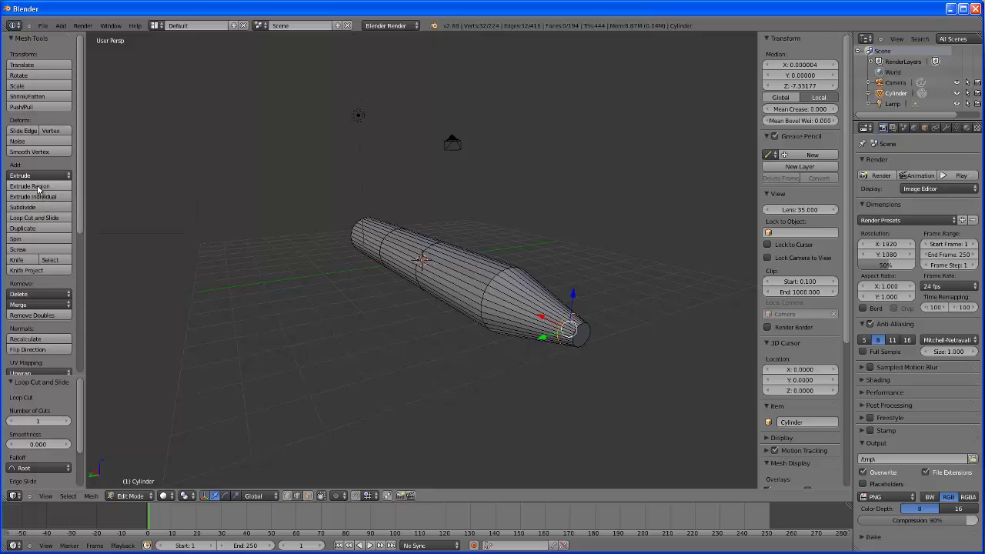
click(38, 220)
click(534, 321)
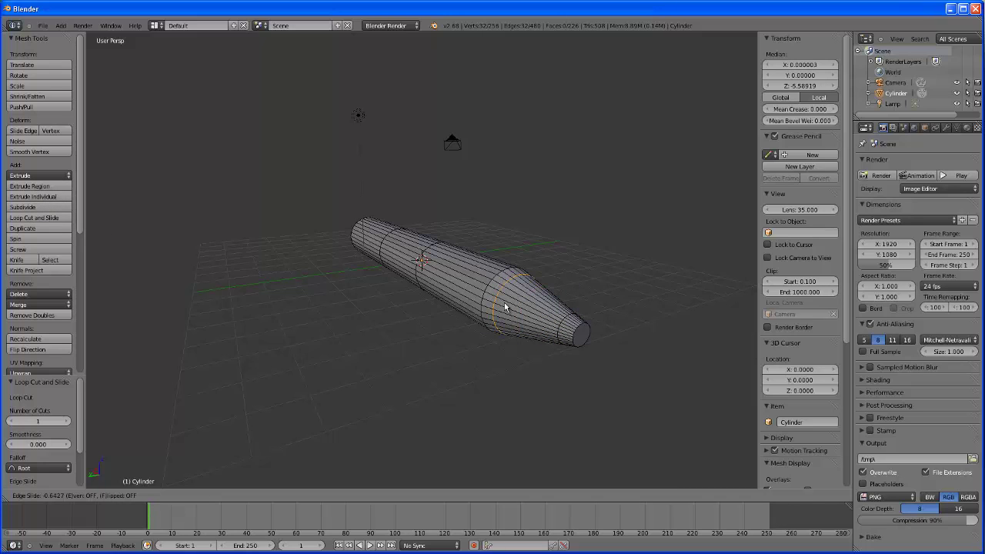
click(505, 308)
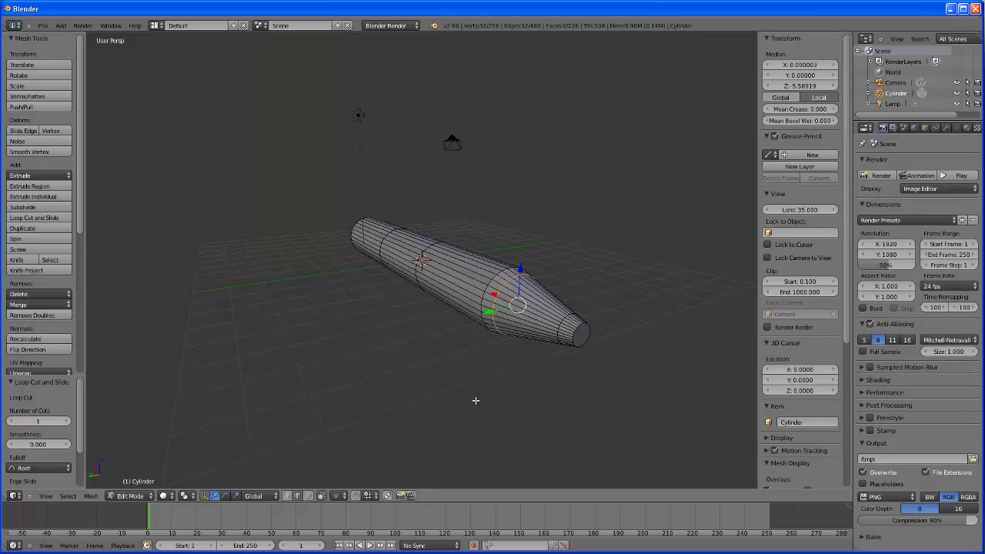
key(a)
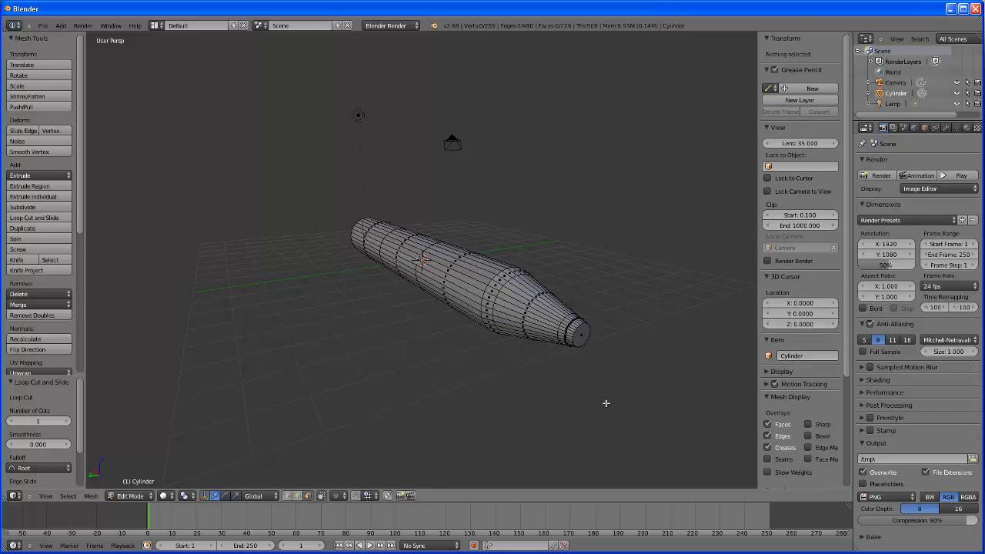
Step: Extrude the tail's top face between the new loops by about X -0.548, Y 0.058, Z 1.935, and raise it 0.780 along Z
middle_drag(604, 402, 566, 383)
right_click(422, 246)
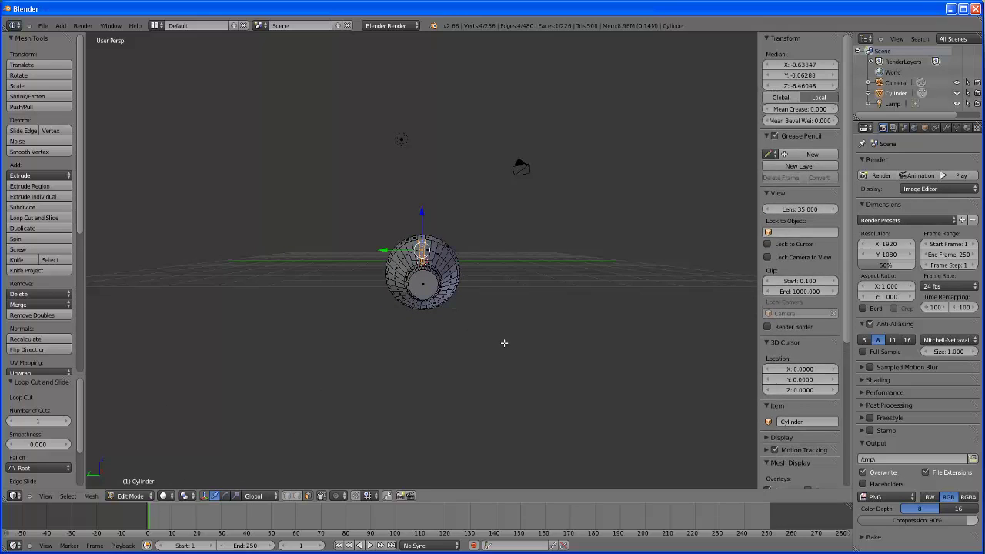
key(e)
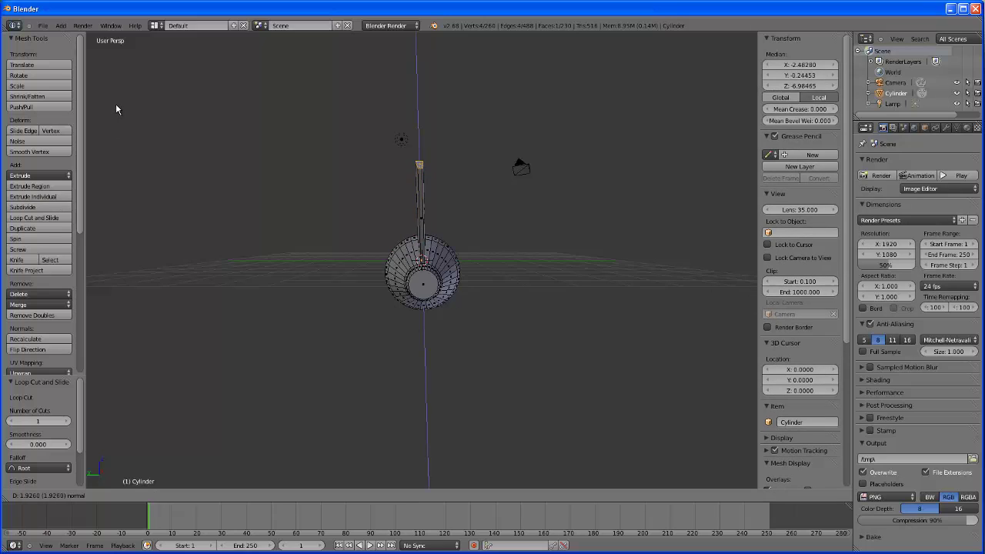
click(116, 104)
middle_drag(211, 253, 282, 260)
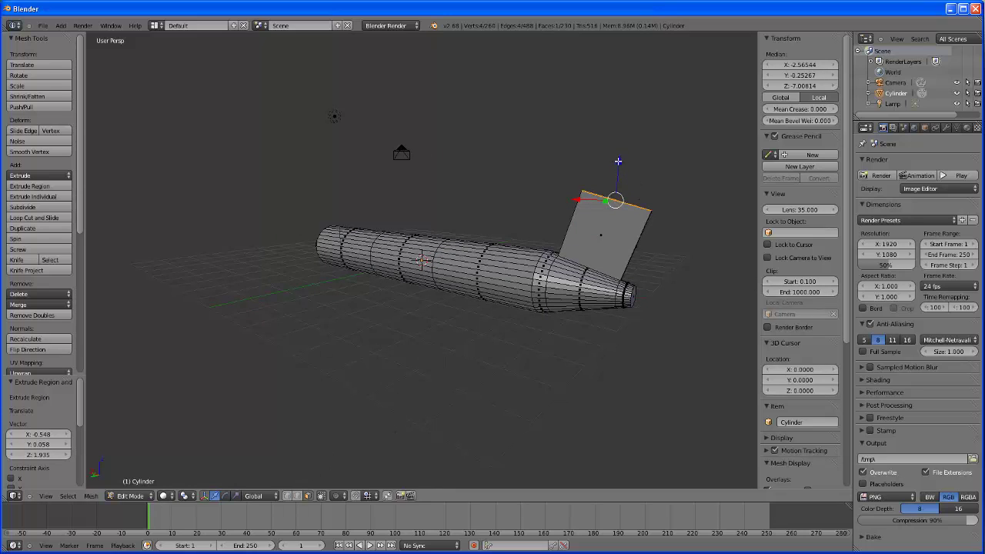
mouse_move(619, 161)
mouse_down()
mouse_move(620, 111)
mouse_move(612, 144)
mouse_move(615, 115)
mouse_move(620, 165)
mouse_move(619, 146)
mouse_up()
middle_drag(645, 360, 568, 360)
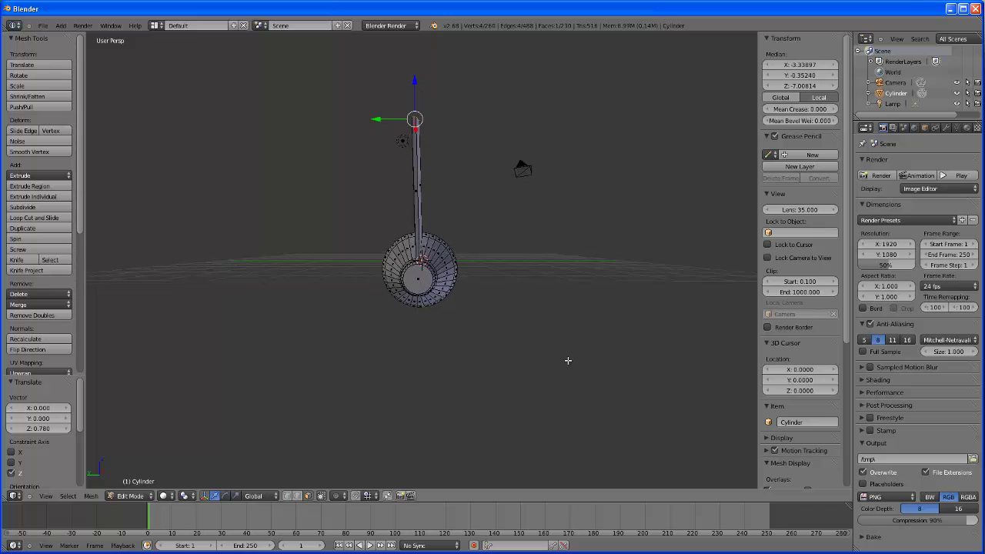
right_click(392, 271)
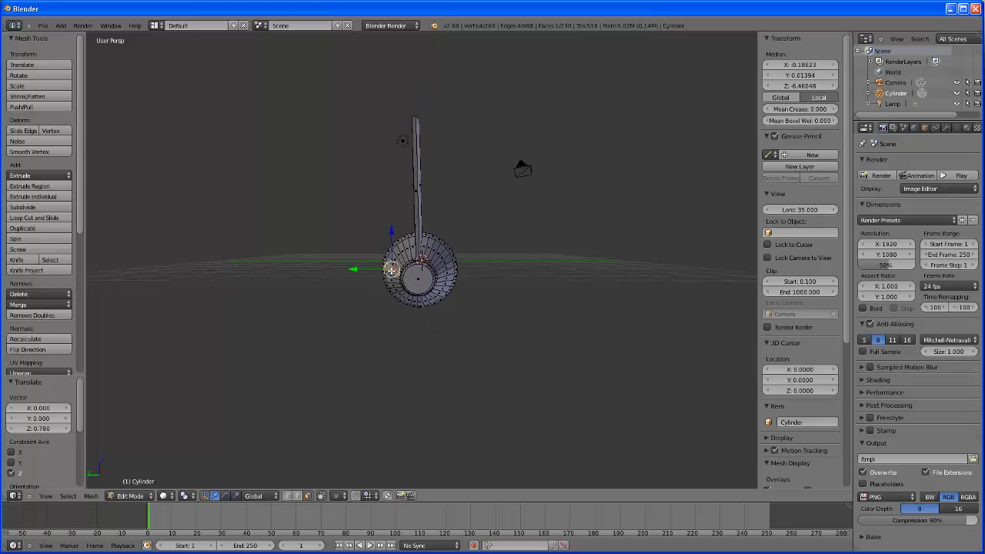
click(44, 198)
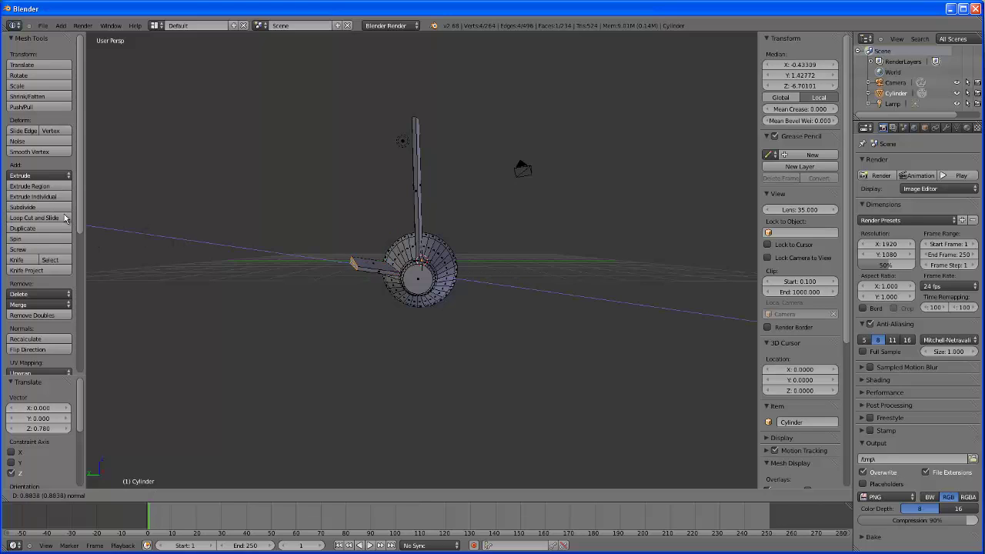
key(Escape)
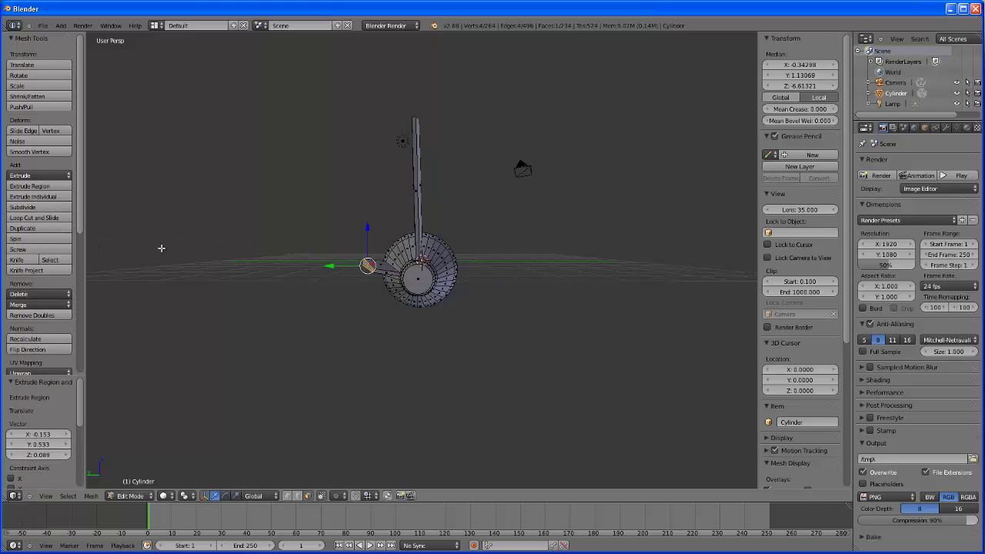
key(ctrl+z)
Step: Extrude the tail's positive-Y side face by about X -0.350, Y 1.238, Z -0.037 into a stabilizer, and extend it 0.958 along Y
right_click(390, 285)
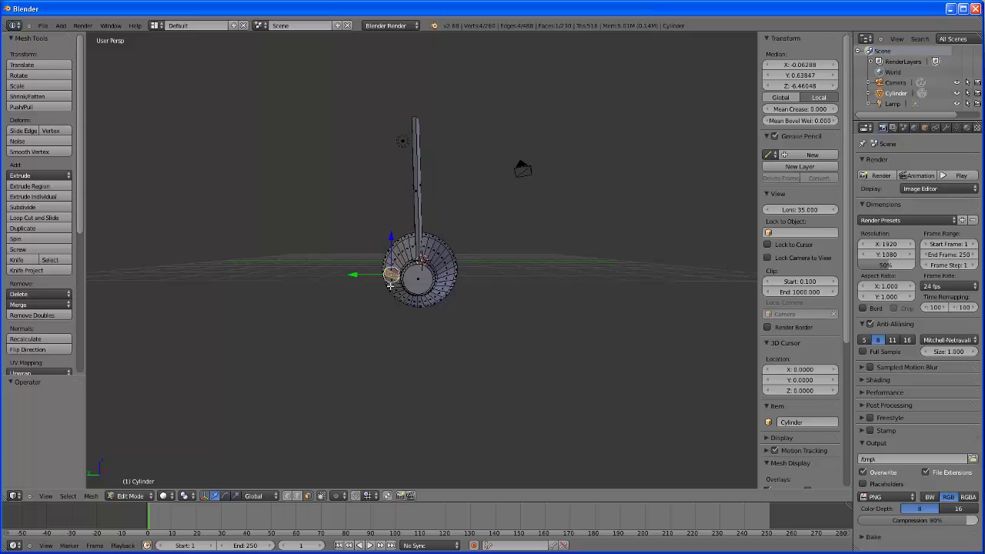
click(46, 187)
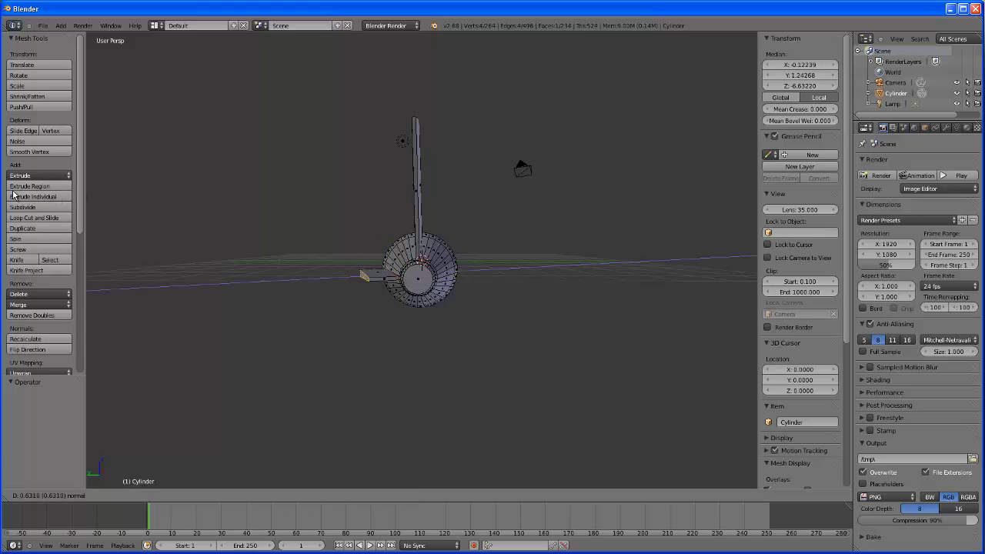
click(164, 233)
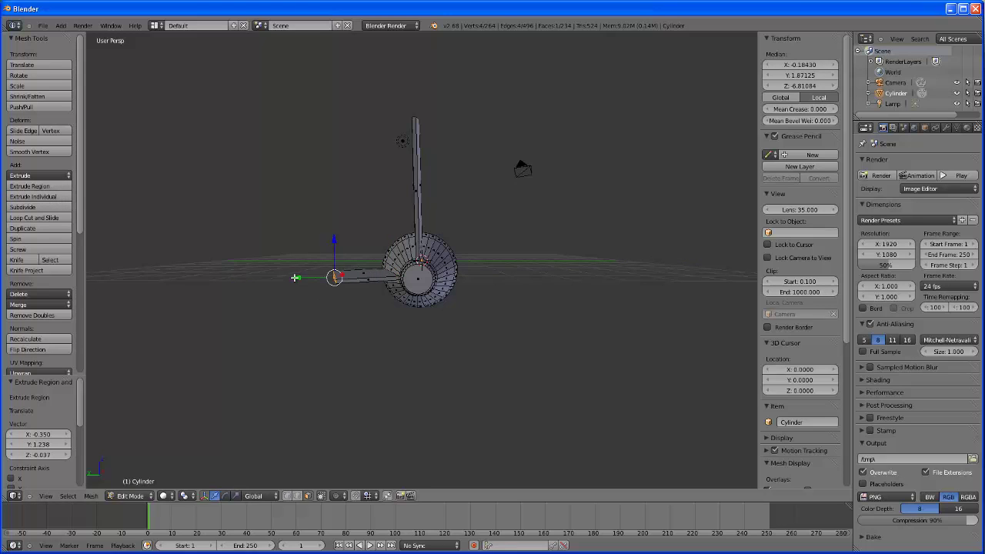
key(g)
key(y)
click(252, 278)
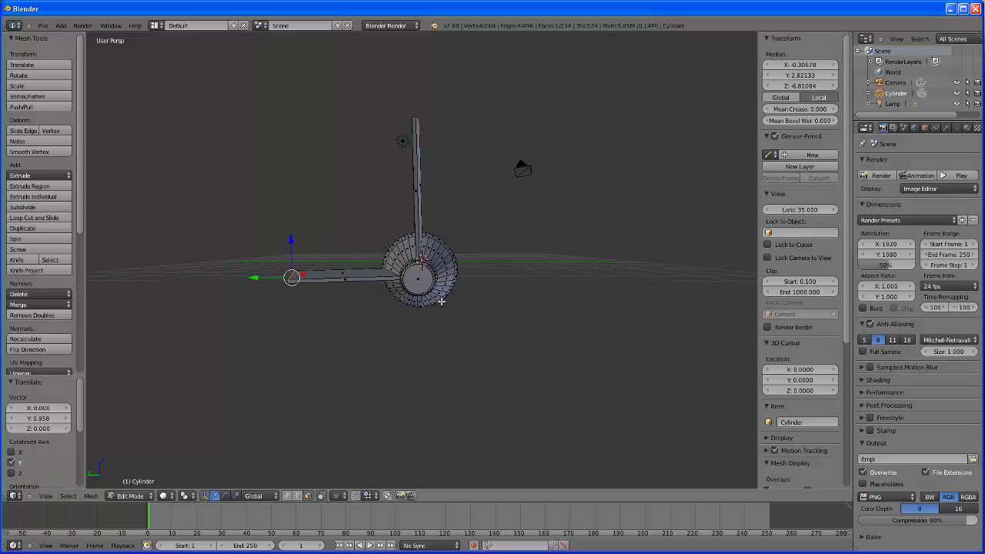
Step: Extrude the matching negative-Y side face of the tail into the opposite stabilizer, by about X -0.646, Y -2.283, Z 0.069
right_click(449, 276)
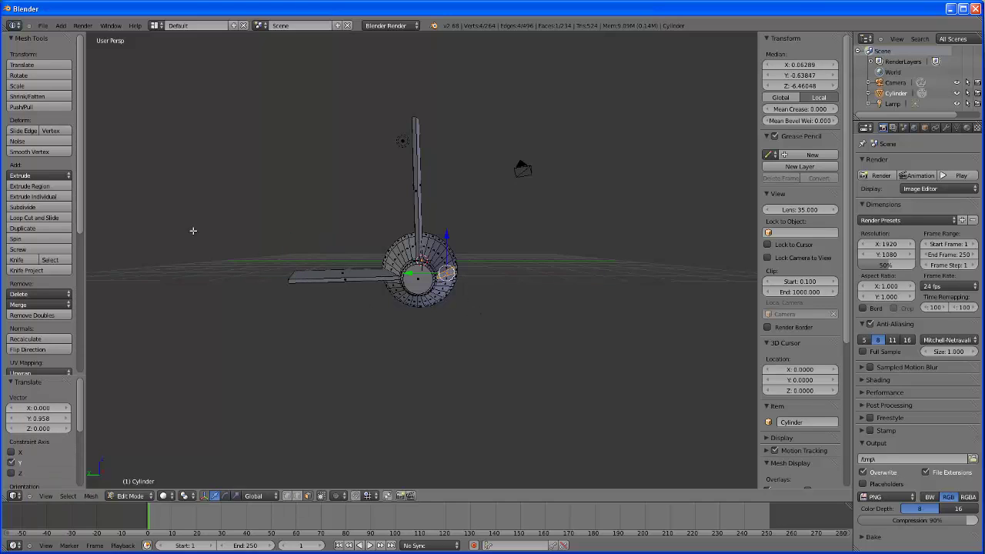
click(41, 198)
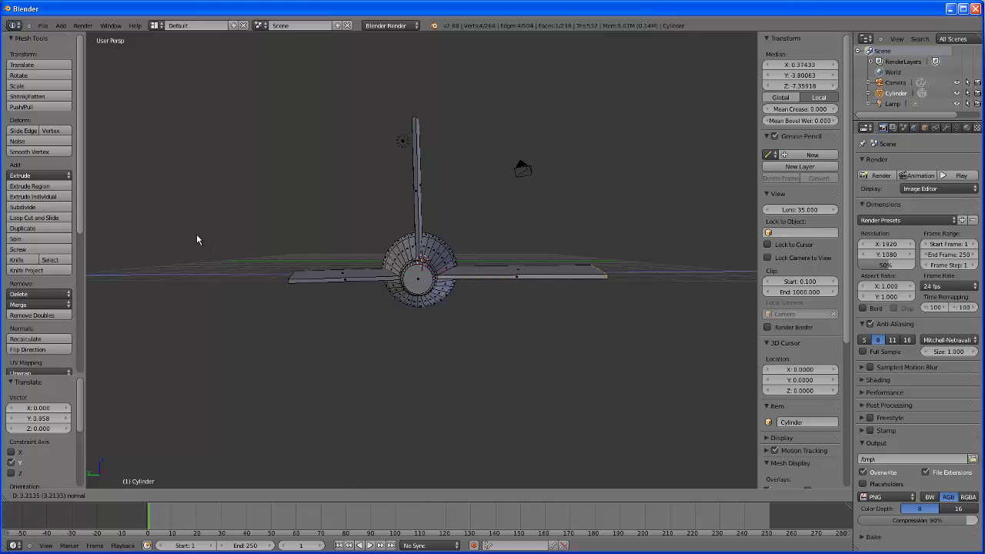
click(149, 233)
Step: Extrude the narrow mid-height face on the body's positive-Y side into a wing by about Y 6.185, Z -0.196, and extend it 0.816 along Y
middle_drag(315, 308, 425, 295)
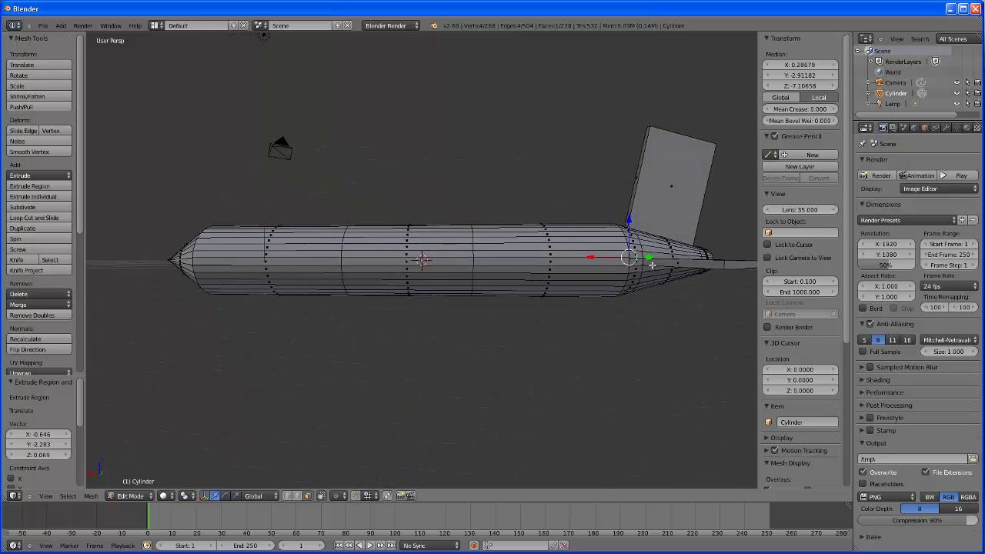
middle_drag(641, 330, 649, 279)
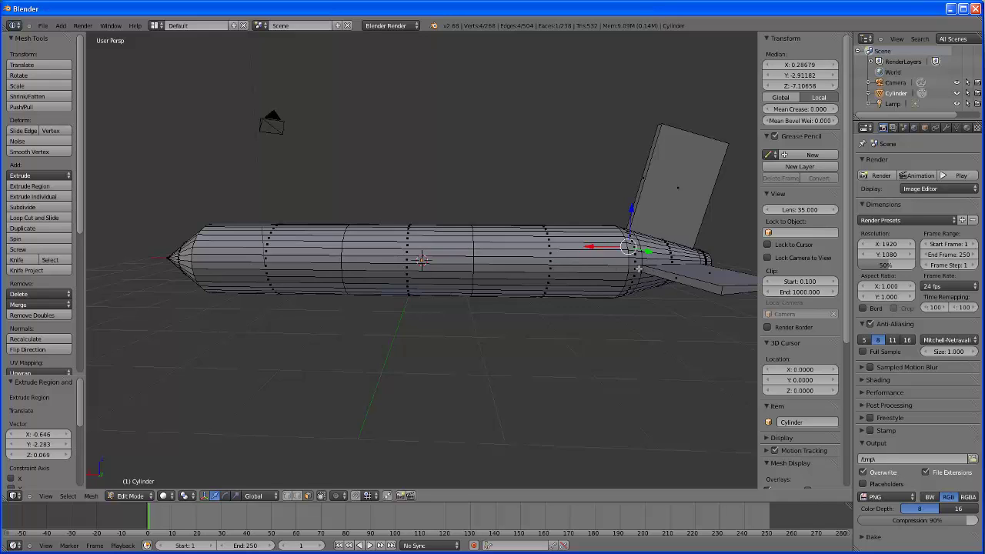
right_click(429, 268)
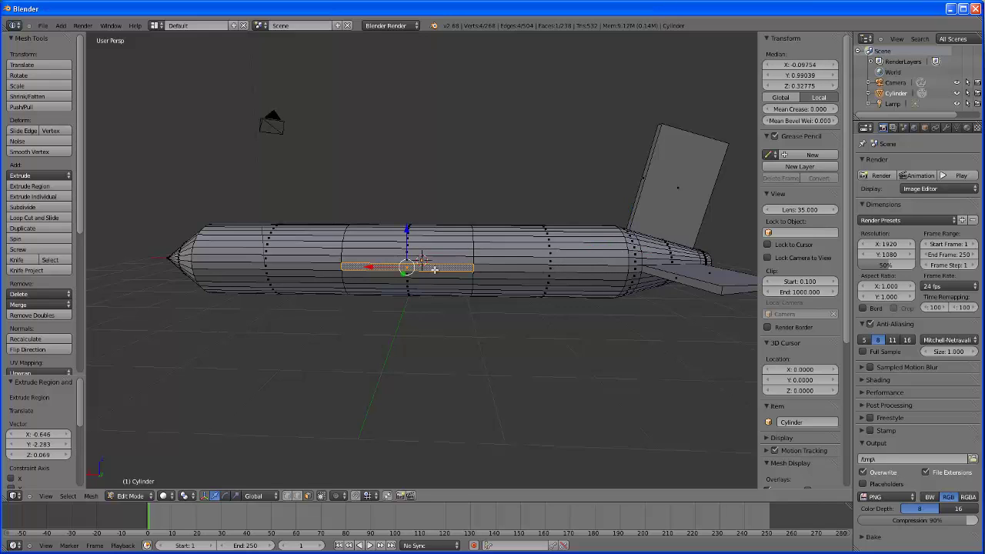
click(31, 186)
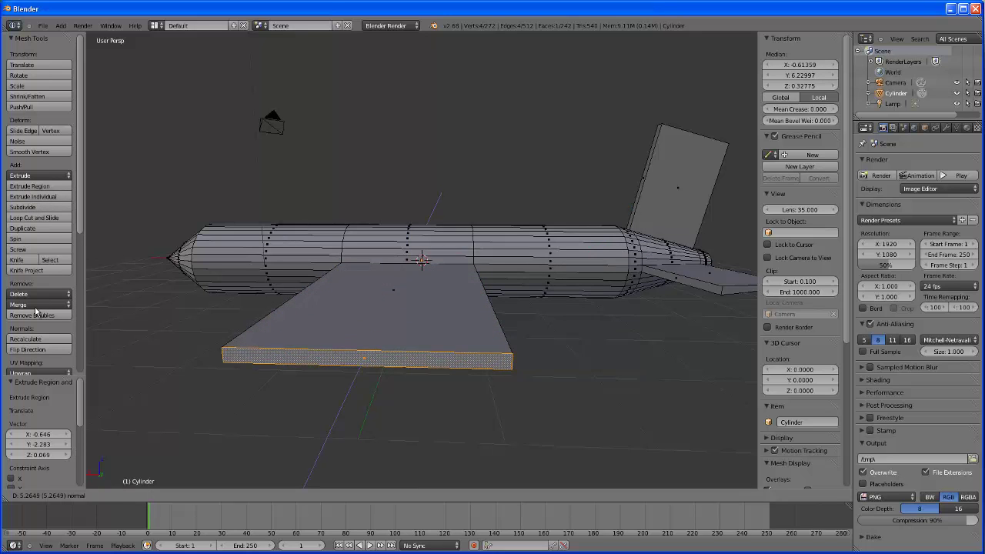
click(29, 363)
middle_drag(357, 328, 230, 347)
scroll(192, 371, down, 3)
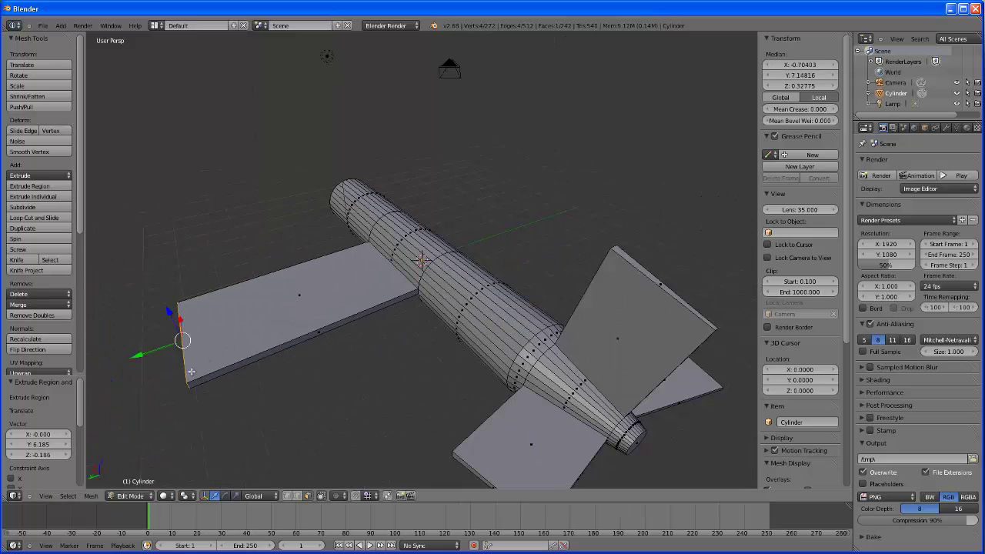
drag(136, 356, 100, 368)
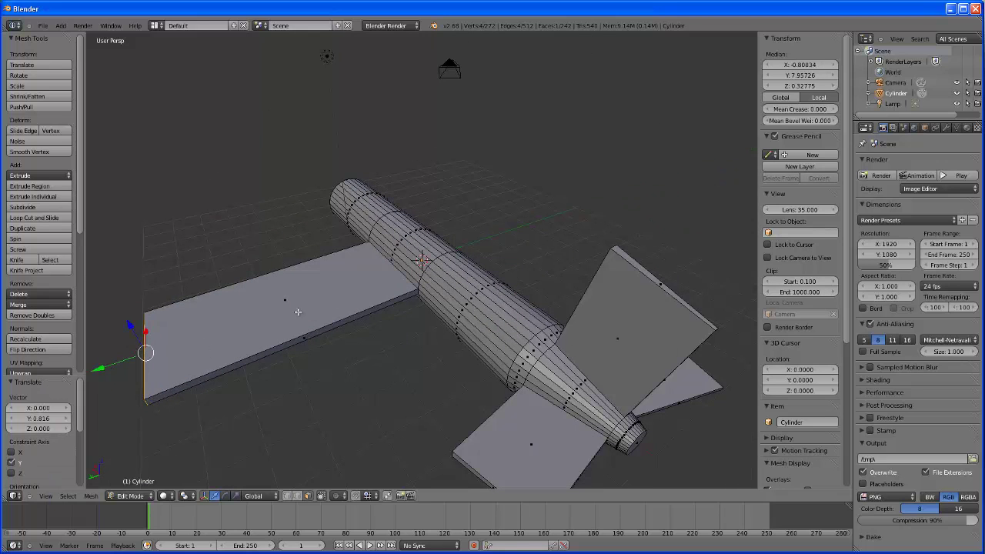
Step: Extrude the matching negative-Y mid-body face into the opposite wing by about Y -7.827, Z 0.235, and shorten it by moving its tip 1.011 along Y
middle_drag(546, 275, 235, 264)
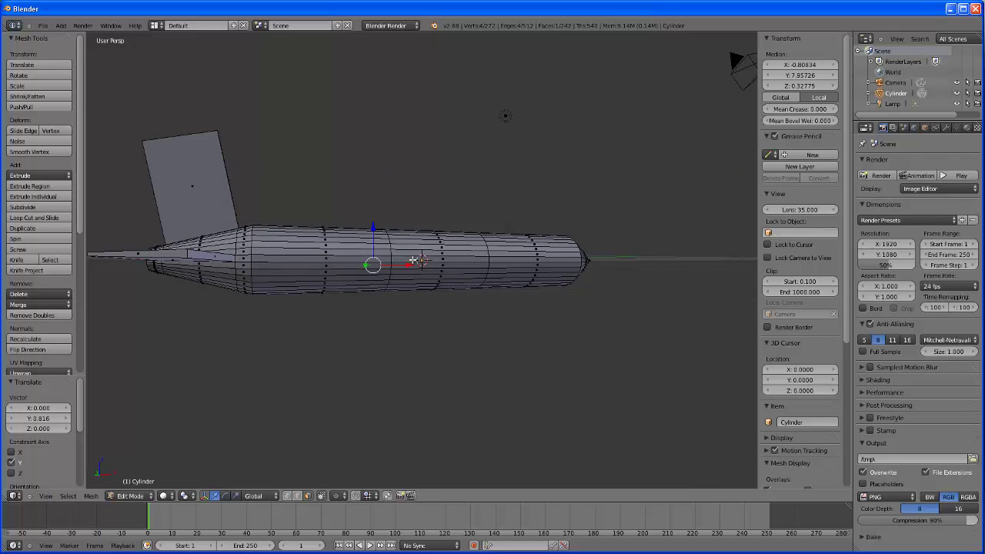
right_click(441, 260)
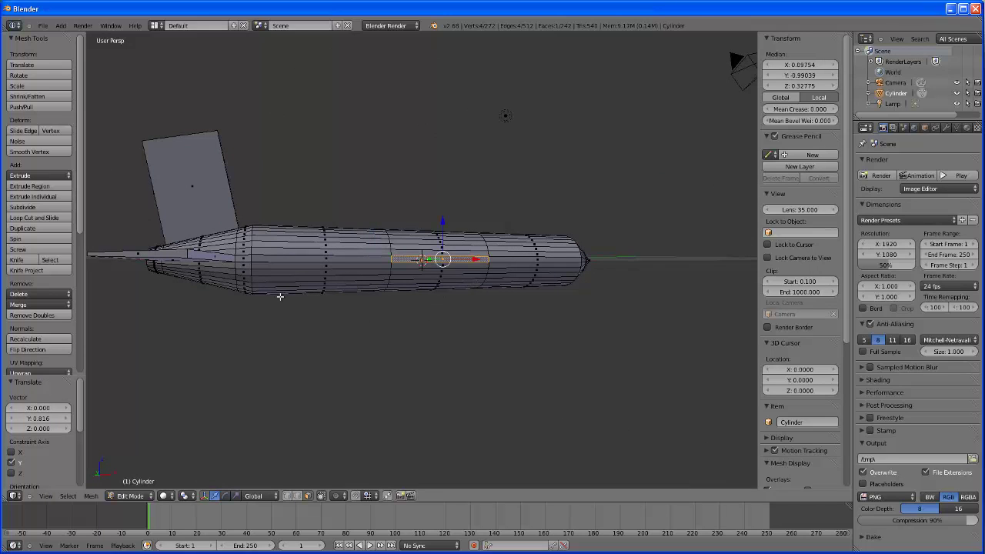
click(31, 186)
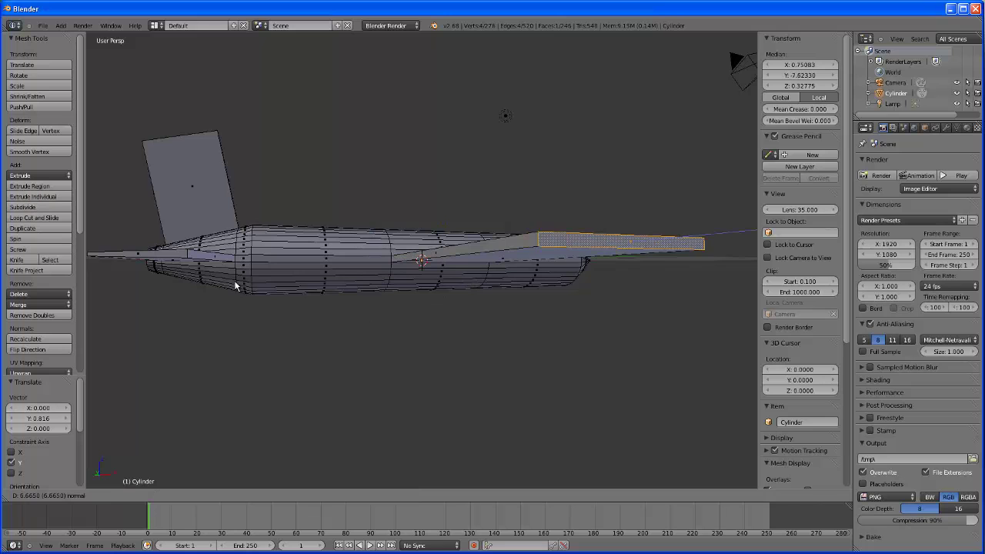
click(344, 344)
middle_drag(343, 343, 462, 338)
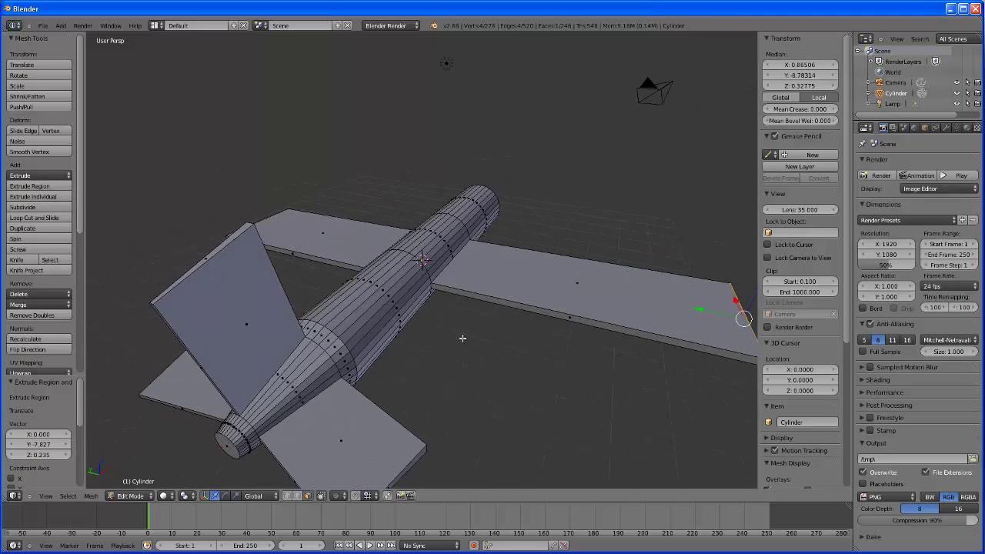
middle_drag(633, 341, 543, 289)
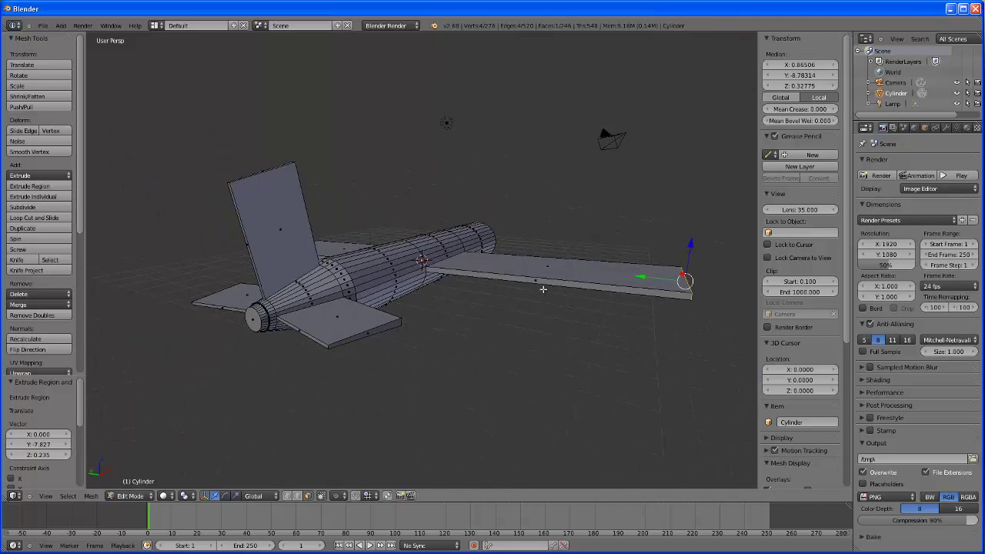
drag(642, 280, 603, 276)
middle_drag(603, 276, 604, 404)
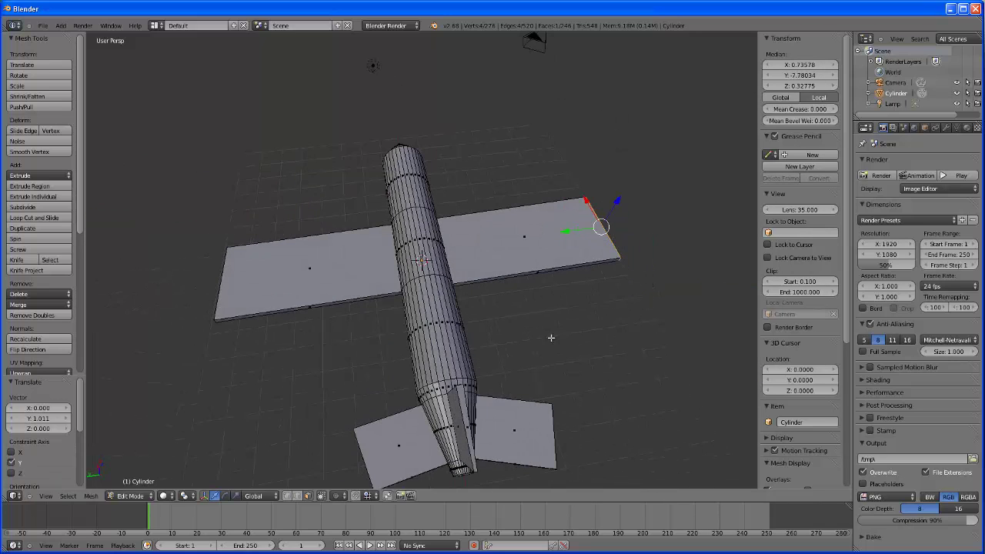
middle_drag(551, 337, 509, 399)
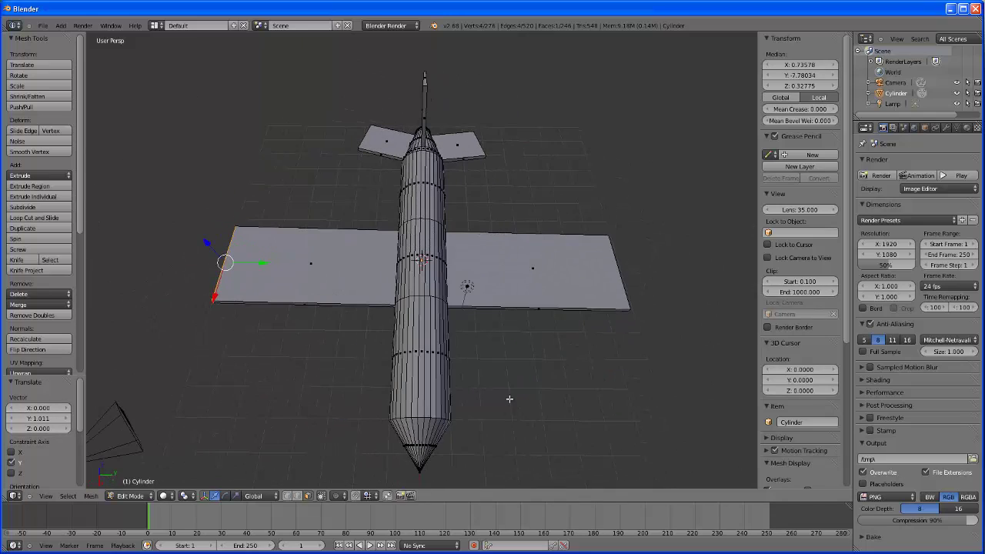